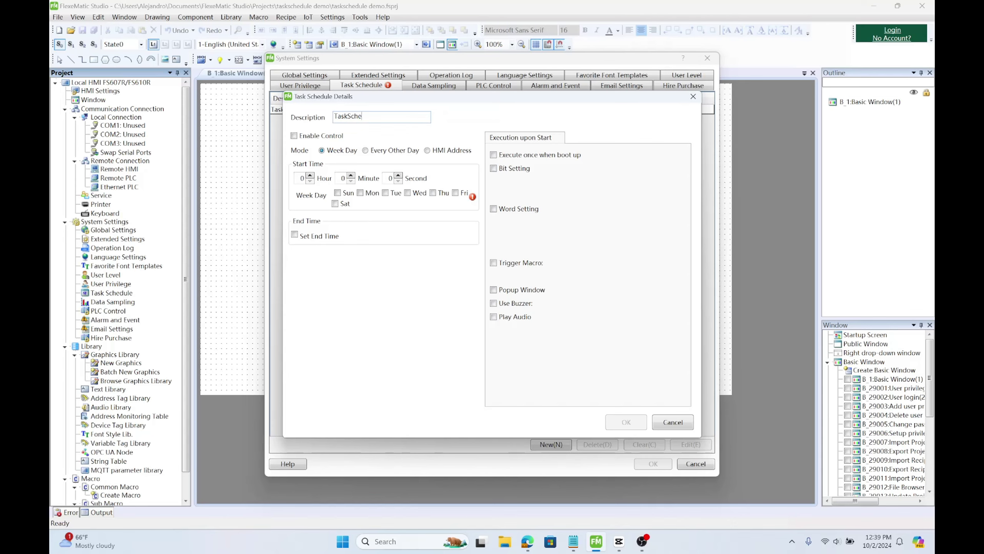
# - Enable control of the task schedule through local bit address LB10
pyautogui.click(293, 135)
pyautogui.click(417, 134)
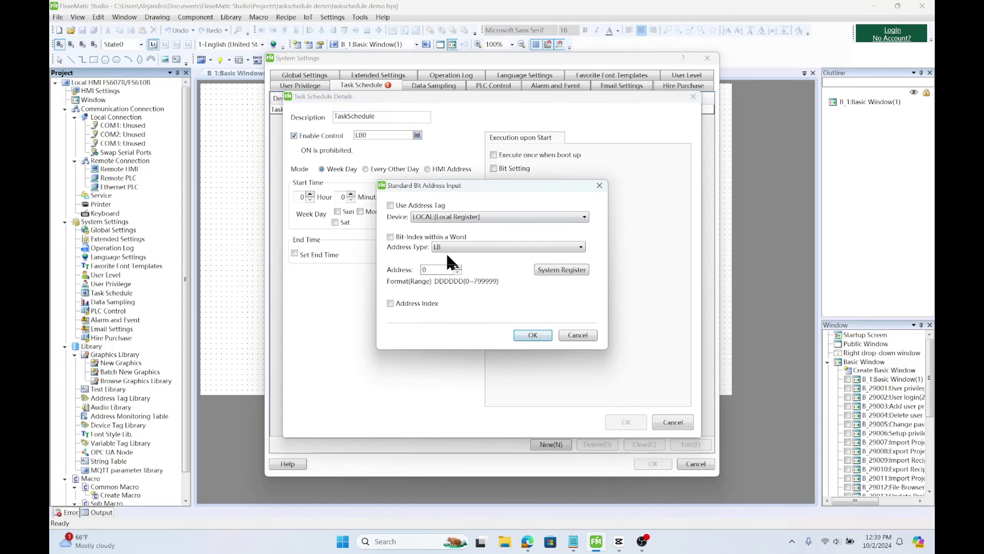
pyautogui.click(423, 270)
pyautogui.write('1')
pyautogui.click(519, 334)
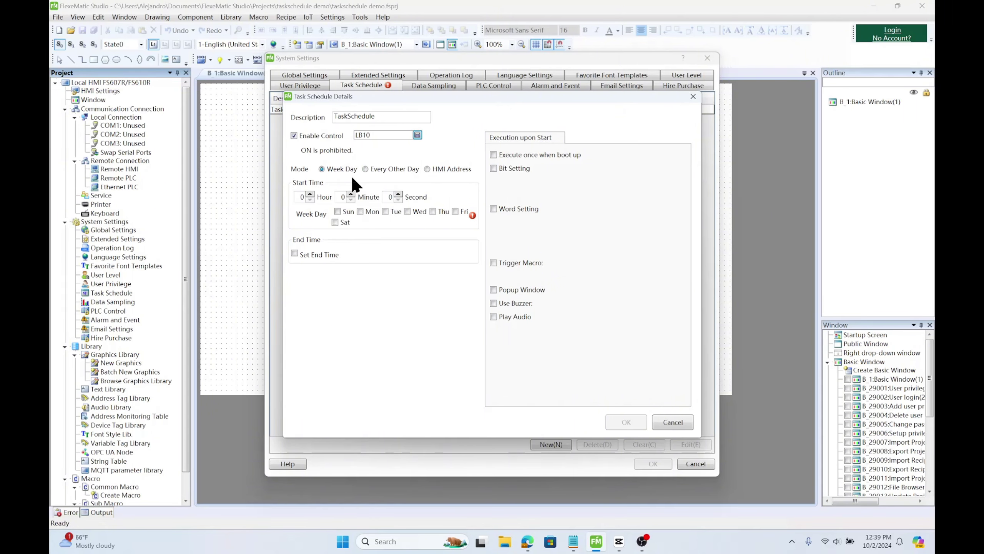
# - Set the schedule mode to HMI Address with start address RW0 in the local register
pyautogui.click(378, 169)
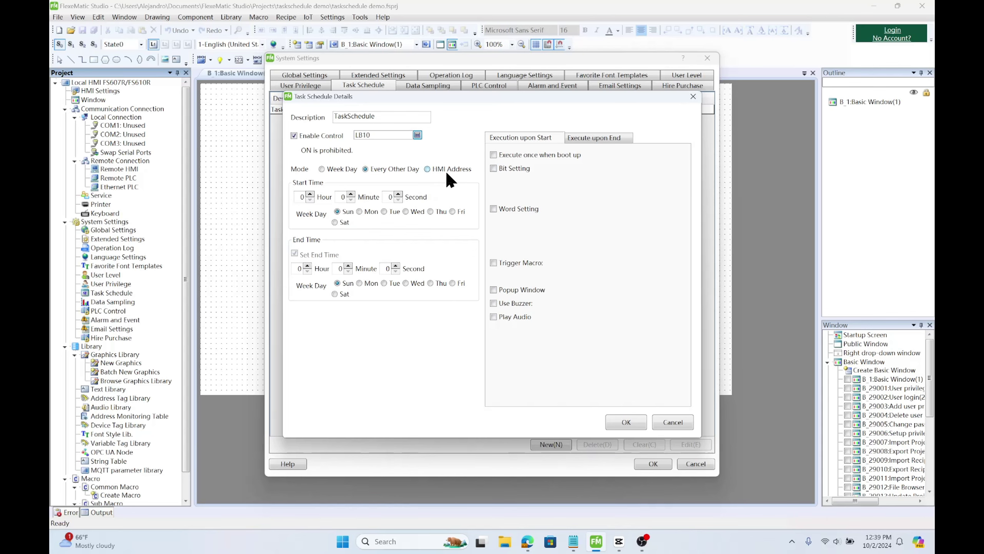
pyautogui.click(446, 169)
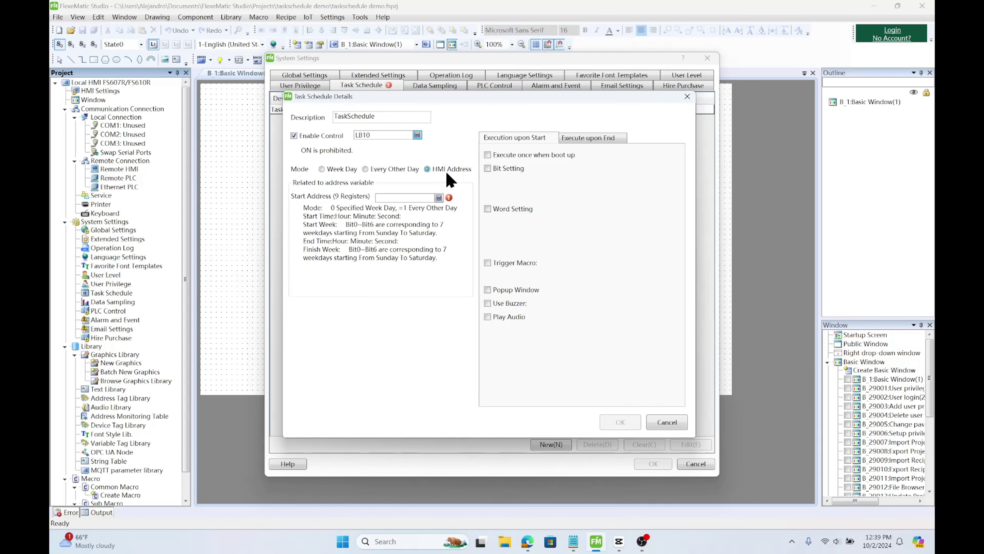
pyautogui.click(439, 198)
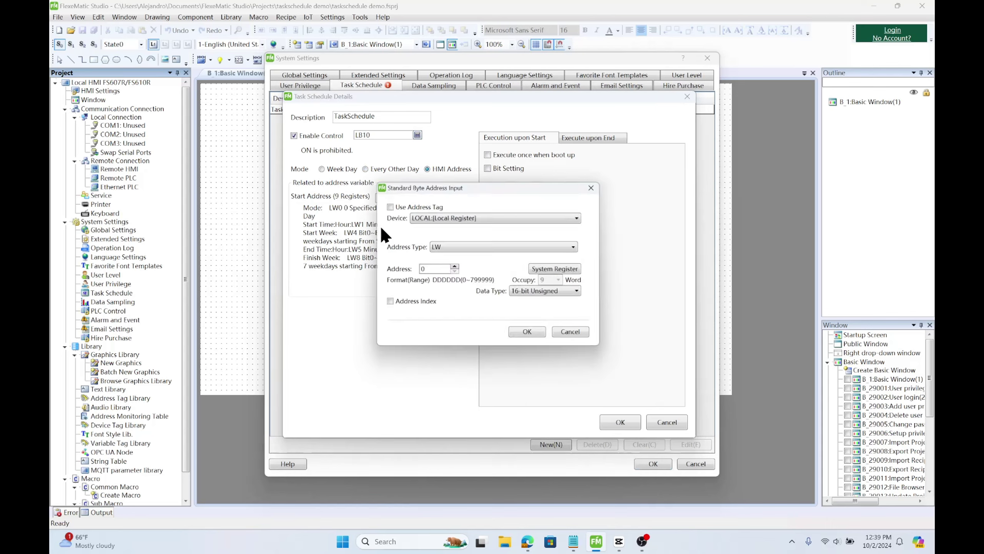
pyautogui.click(456, 248)
pyautogui.click(457, 262)
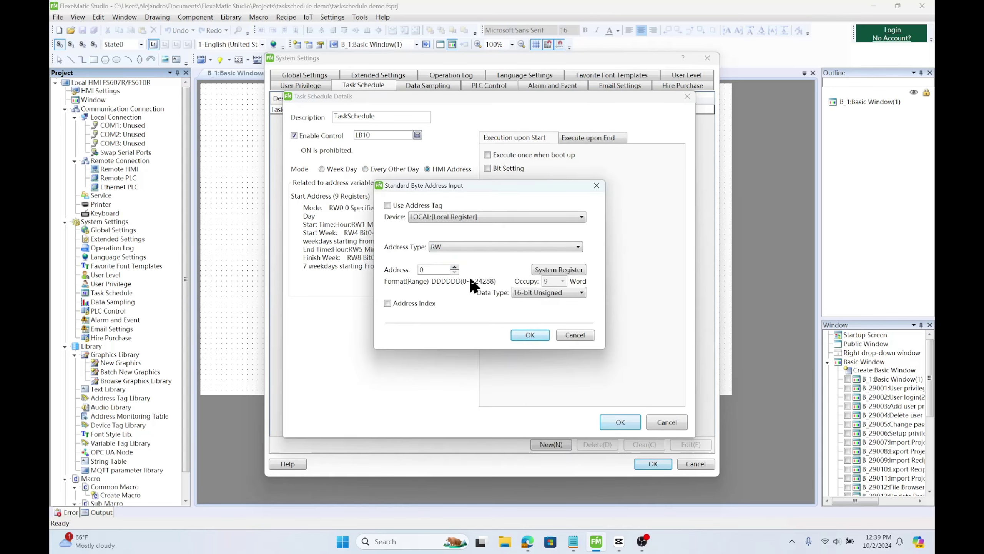
pyautogui.click(530, 335)
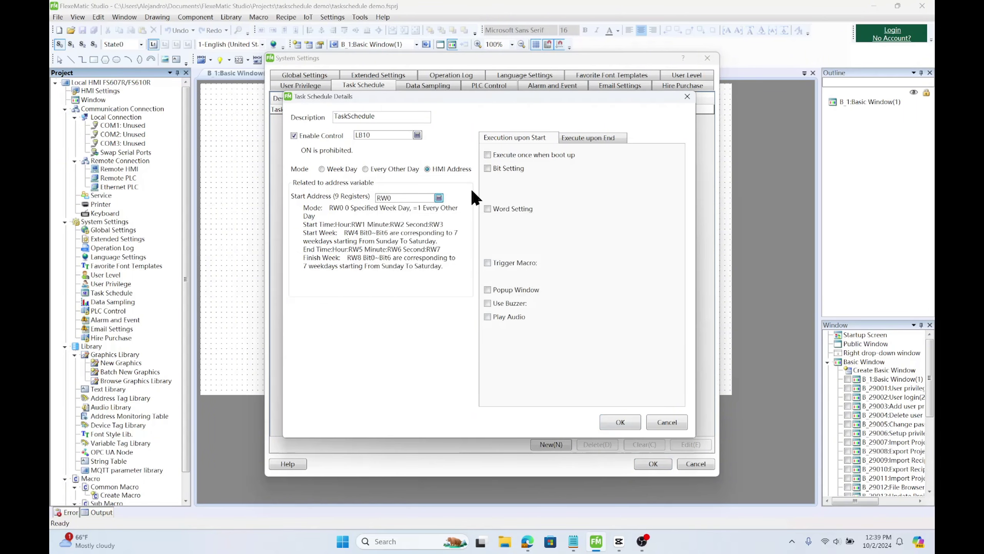
# - Add a bit setting to the execution upon start that sets LB0 ON
pyautogui.click(514, 168)
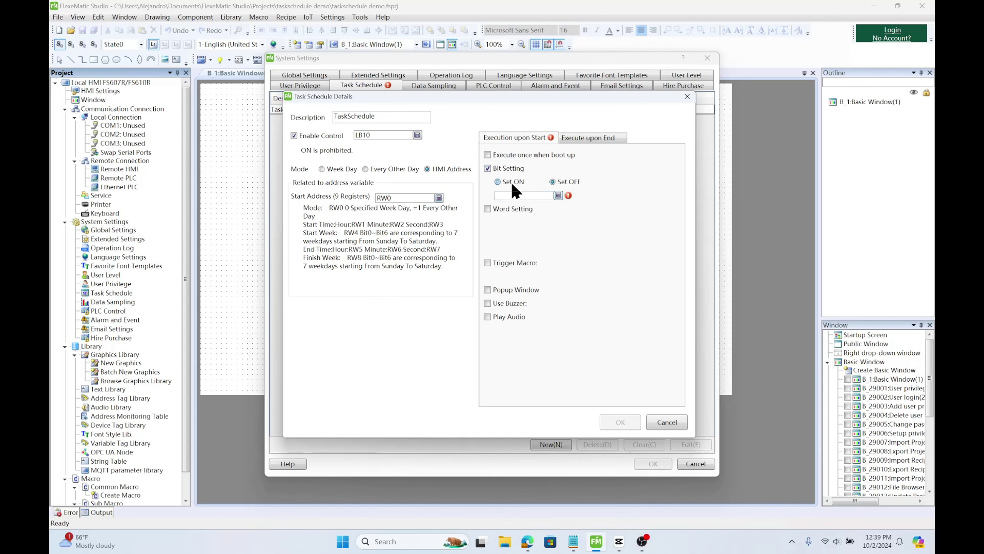
pyautogui.click(558, 195)
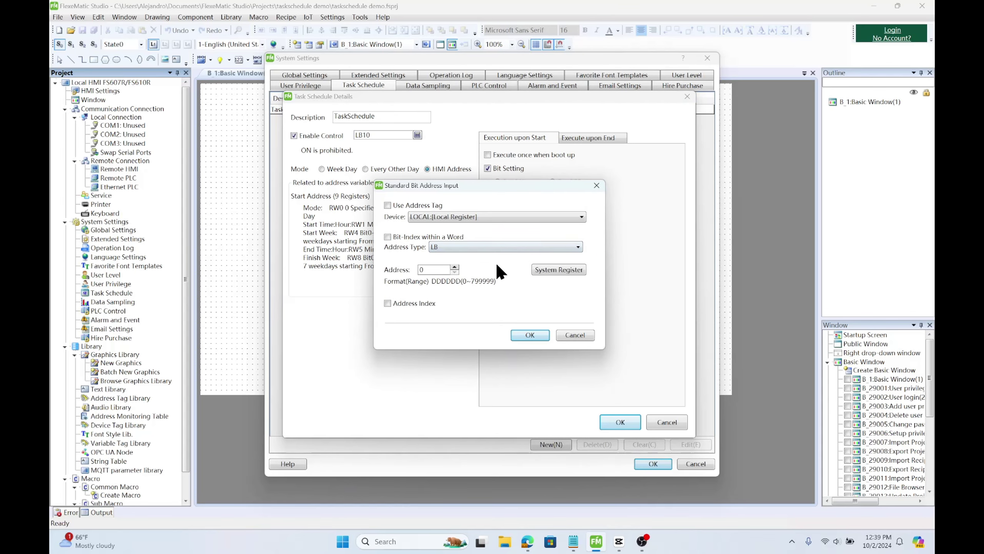
pyautogui.click(528, 335)
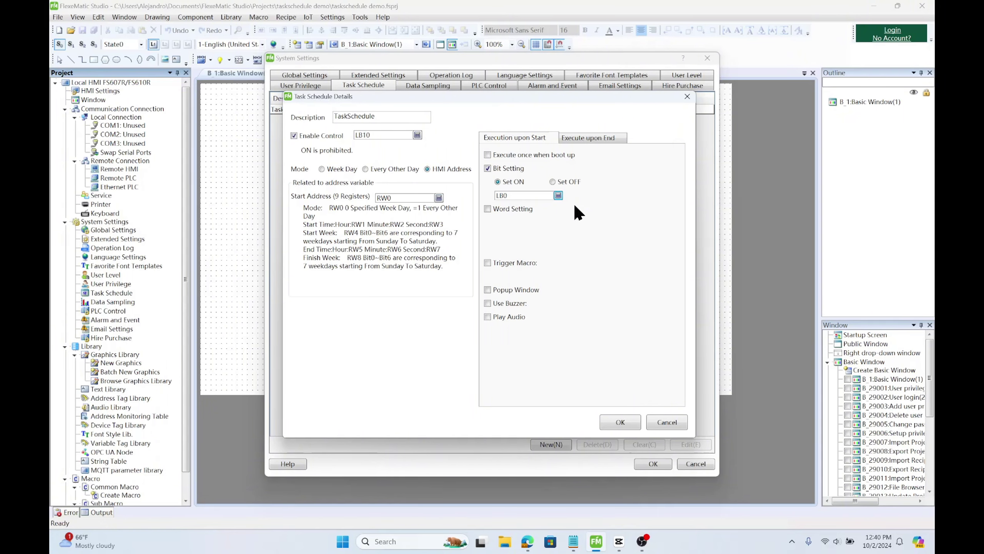
# - Add a bit setting to the execution upon end that sets LB0 OFF, and save the schedule and system settings
pyautogui.click(597, 138)
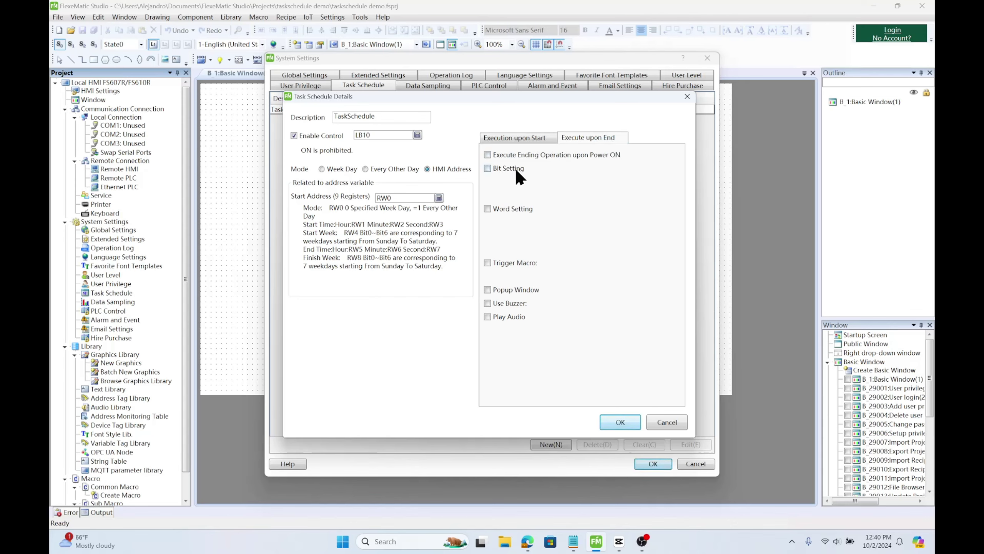
pyautogui.click(558, 195)
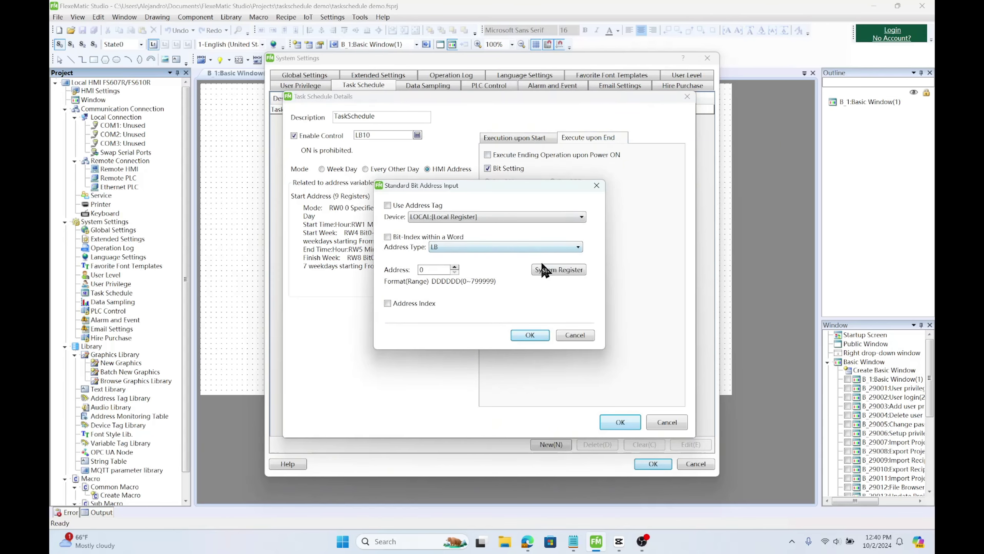
pyautogui.click(541, 329)
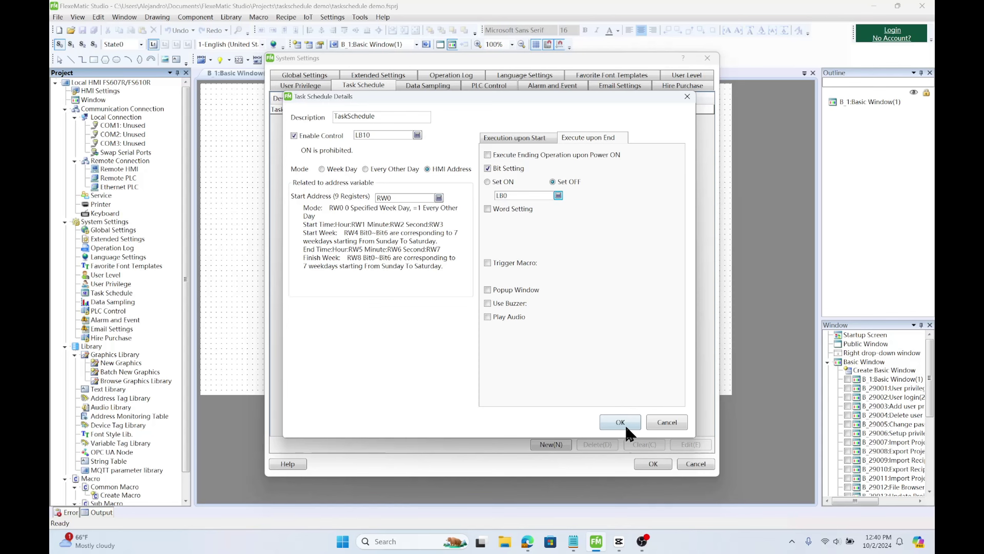
pyautogui.click(621, 422)
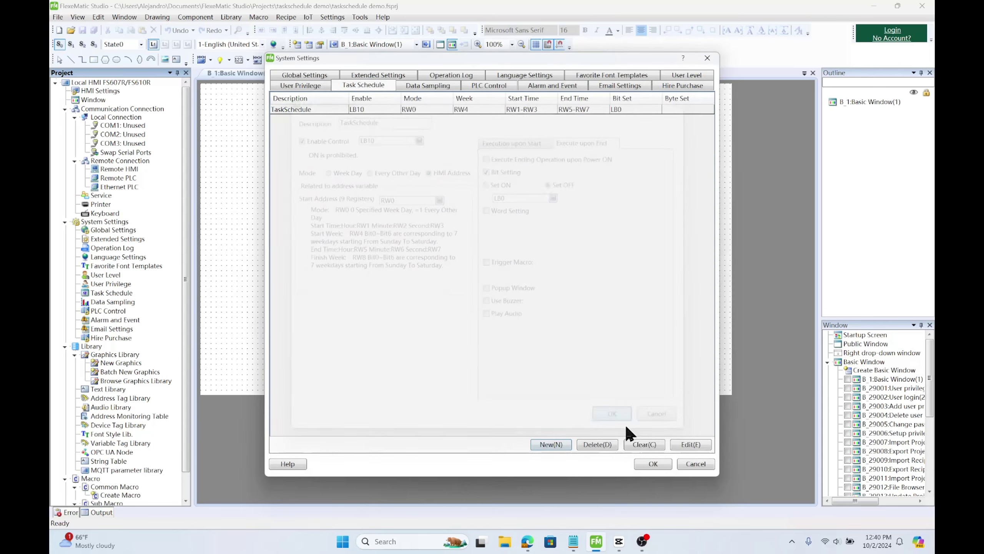
pyautogui.click(643, 467)
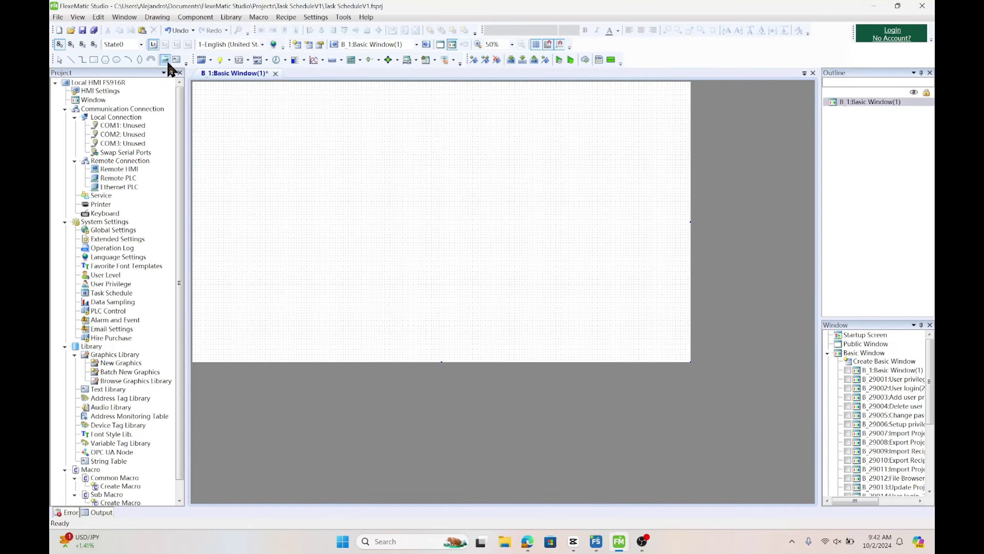
# - Add a static text "Time" at font size 24 in the upper-left area of Basic Window 1
pyautogui.click(177, 59)
pyautogui.click(409, 291)
pyautogui.write('Time')
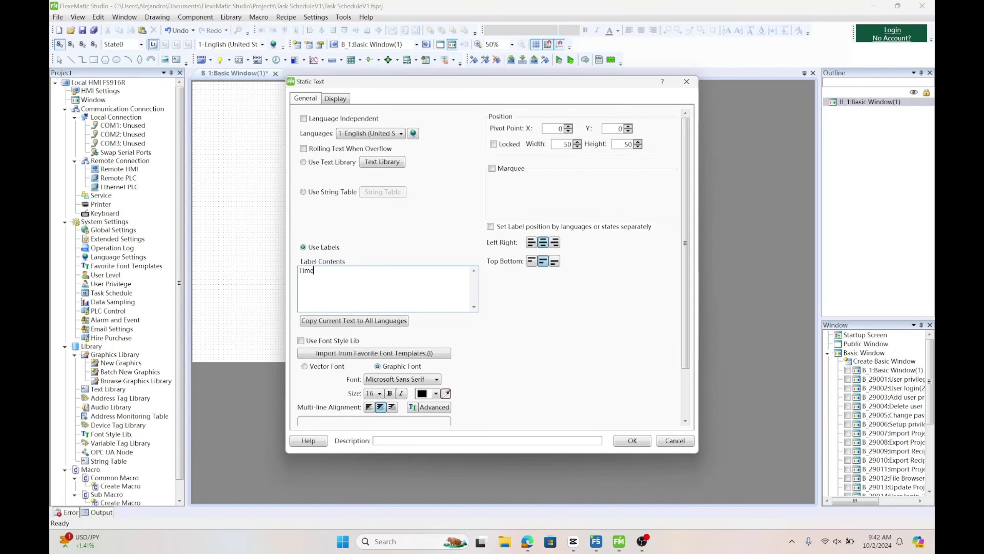
pyautogui.click(380, 394)
pyautogui.click(368, 278)
pyautogui.click(632, 442)
pyautogui.click(254, 148)
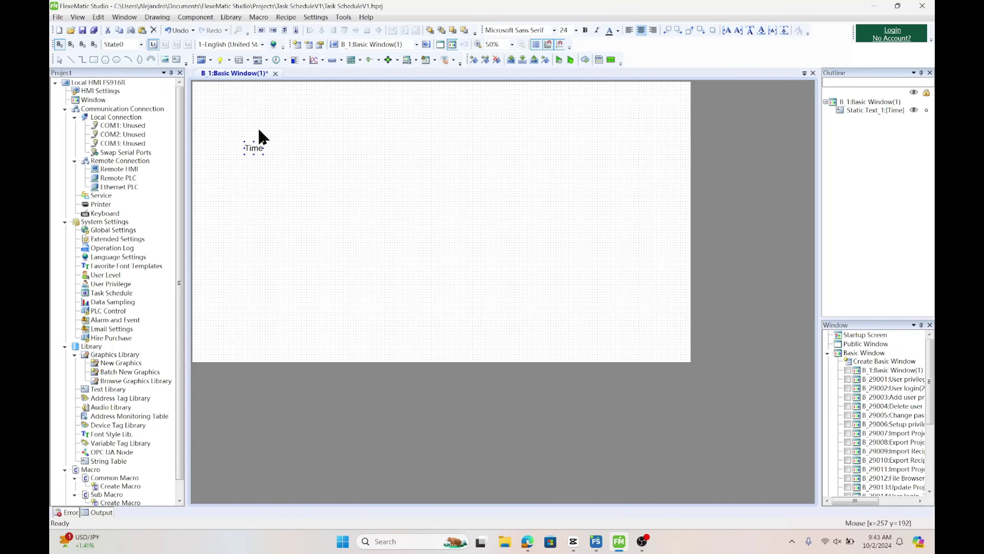
# - Add a static text "Start" at font size 30 above and to the right of the Time label
pyautogui.click(177, 59)
pyautogui.write('Start')
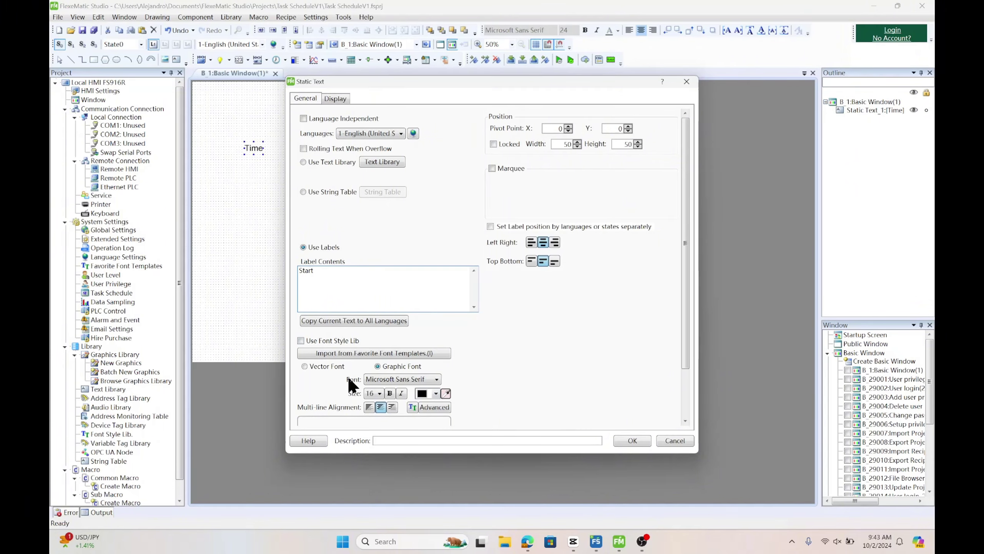
pyautogui.click(379, 394)
pyautogui.click(371, 359)
pyautogui.click(624, 441)
pyautogui.click(278, 127)
# - Enlarge the font of the Time label so it is bigger than the Start label
pyautogui.doubleClick(254, 148)
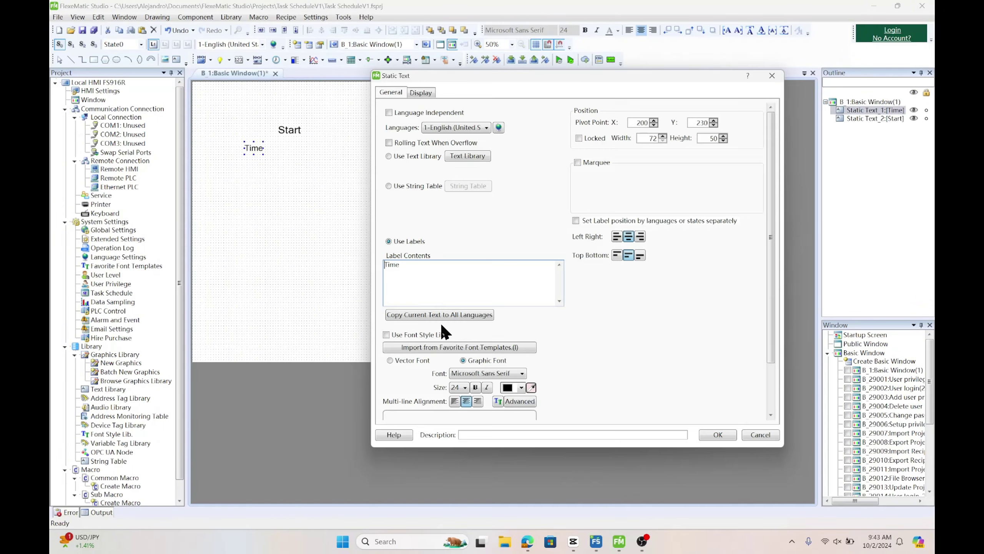
pyautogui.click(464, 388)
pyautogui.scroll(-3, 457, 350)
pyautogui.click(460, 324)
pyautogui.click(706, 437)
# - Add a static text "End" at font size 30 below the Start label
pyautogui.click(177, 59)
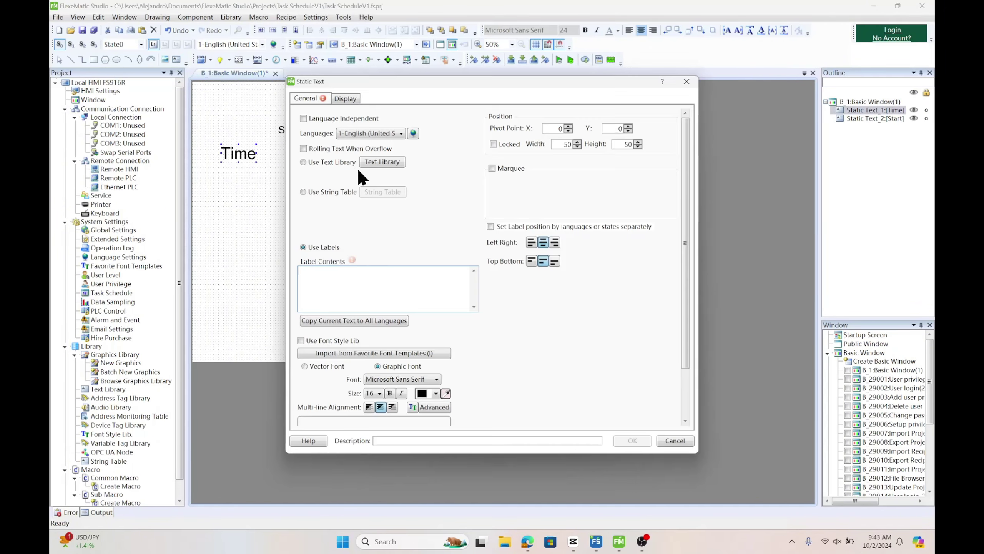
pyautogui.write('End')
pyautogui.click(381, 394)
pyautogui.click(371, 359)
pyautogui.click(631, 443)
pyautogui.click(285, 176)
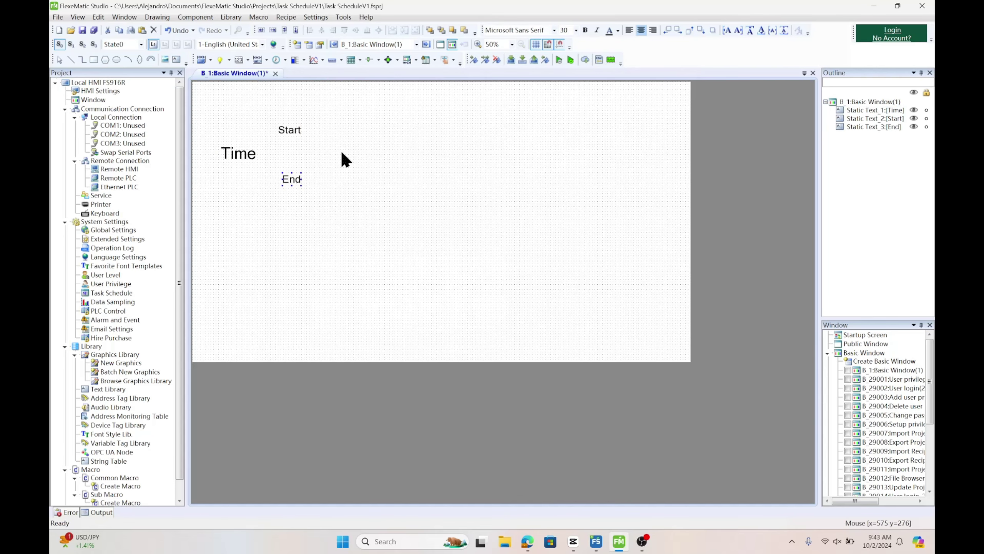
# - Add a static text "HH" at font size 30 to the upper right of the Start label
pyautogui.click(176, 59)
pyautogui.click(391, 271)
pyautogui.write('HH')
pyautogui.click(380, 393)
pyautogui.click(370, 333)
pyautogui.click(632, 442)
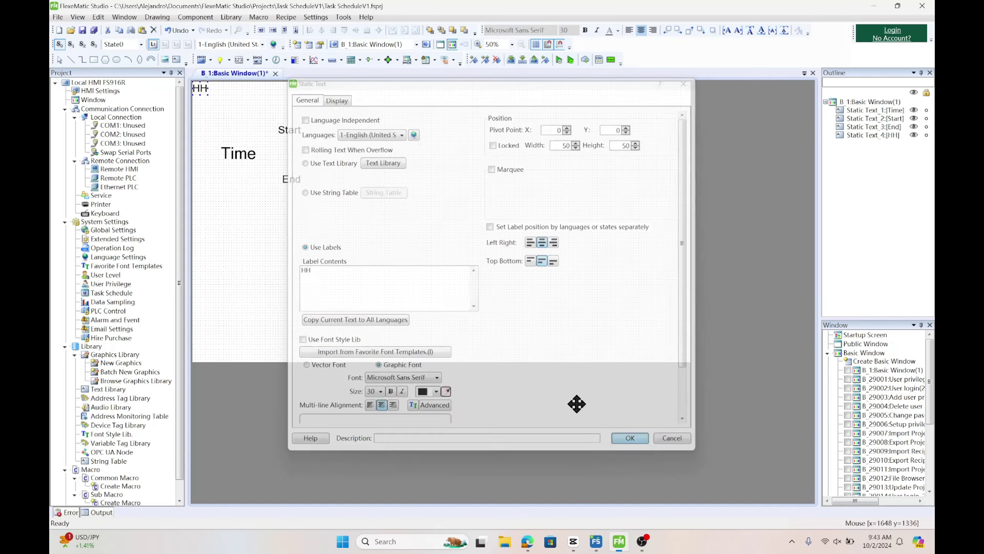
pyautogui.click(346, 112)
# - Add a static text "MM" to the right of the HH label and set its font size to 30
pyautogui.click(177, 59)
pyautogui.click(429, 303)
pyautogui.write('MM')
pyautogui.click(632, 441)
pyautogui.click(425, 112)
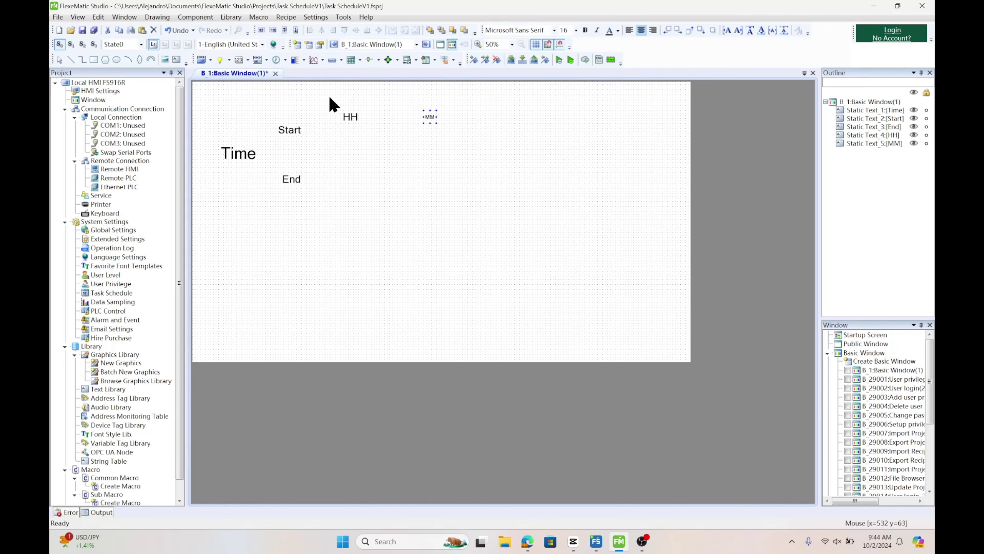
pyautogui.doubleClick(427, 113)
pyautogui.click(281, 387)
pyautogui.click(271, 328)
pyautogui.click(532, 434)
# - Add a static text "SS" at font size 30 to the right of the MM label
pyautogui.click(176, 59)
pyautogui.click(384, 289)
pyautogui.write('SS')
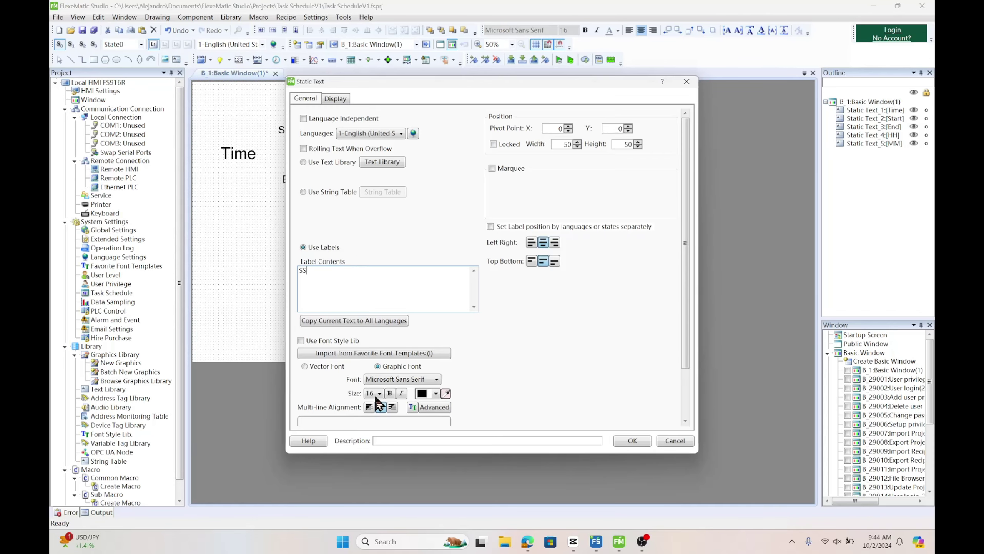
pyautogui.click(380, 393)
pyautogui.click(371, 333)
pyautogui.click(632, 441)
pyautogui.click(494, 111)
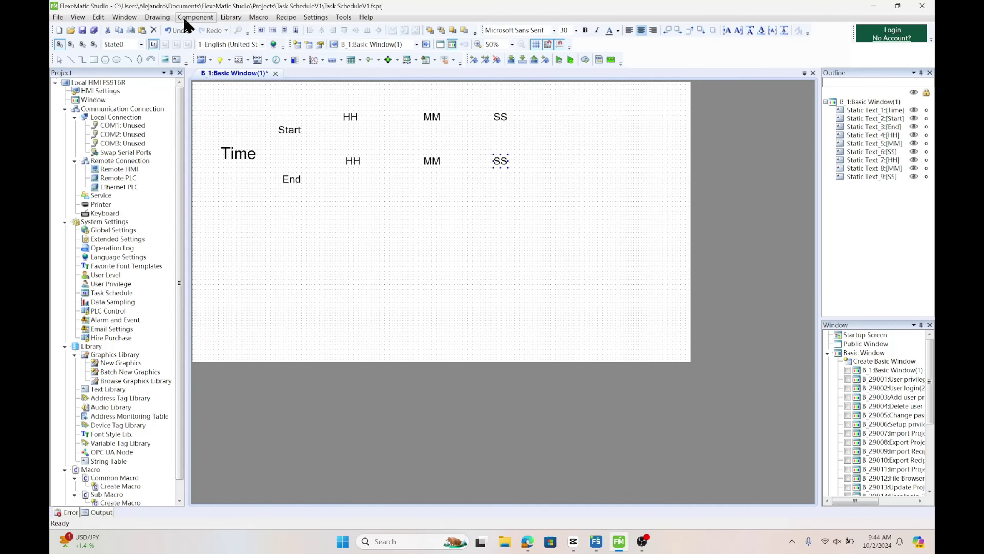
# - Add a numeric value input with address RW1 and place it under the HH label in the Start row
pyautogui.click(184, 16)
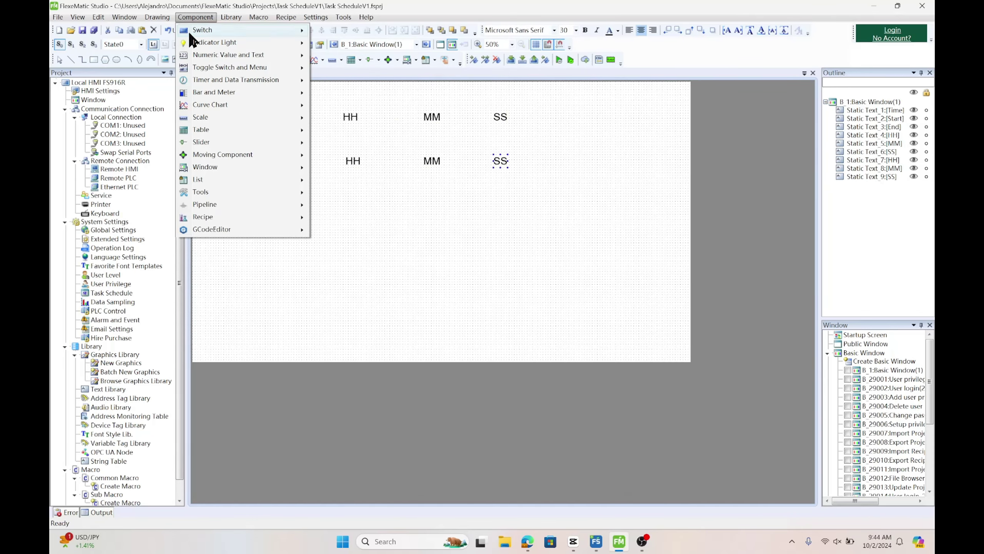
pyautogui.moveTo(243, 58)
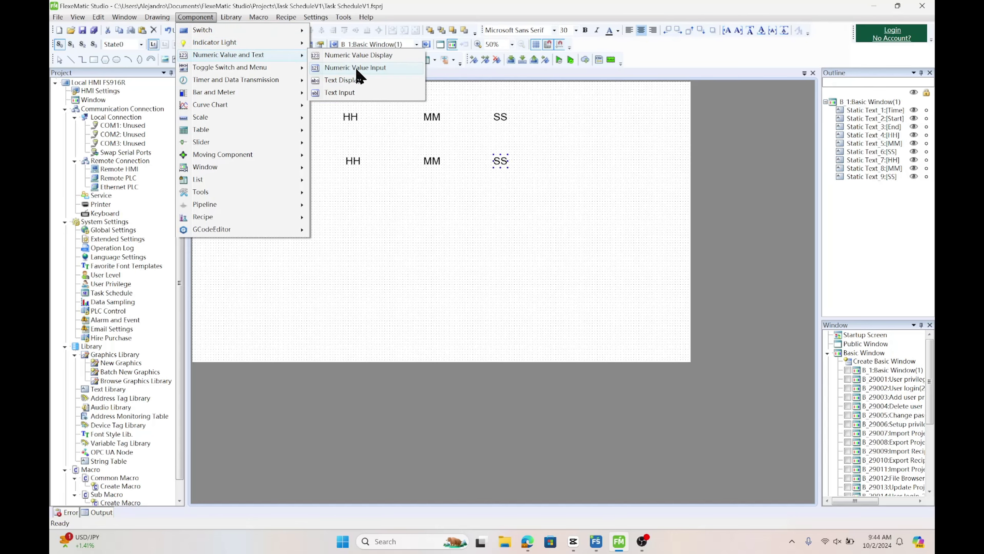
pyautogui.click(366, 66)
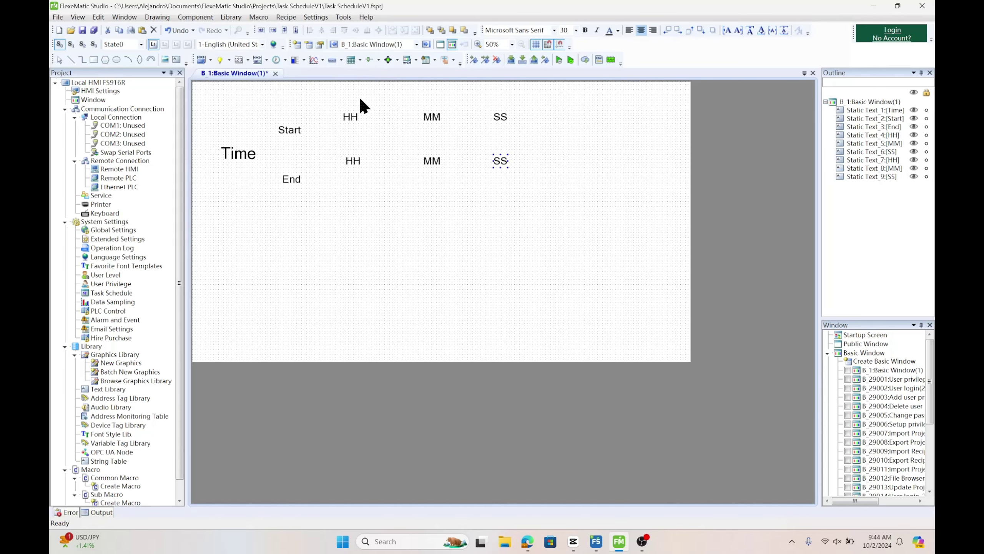
pyautogui.click(334, 206)
pyautogui.click(314, 226)
pyautogui.click(671, 441)
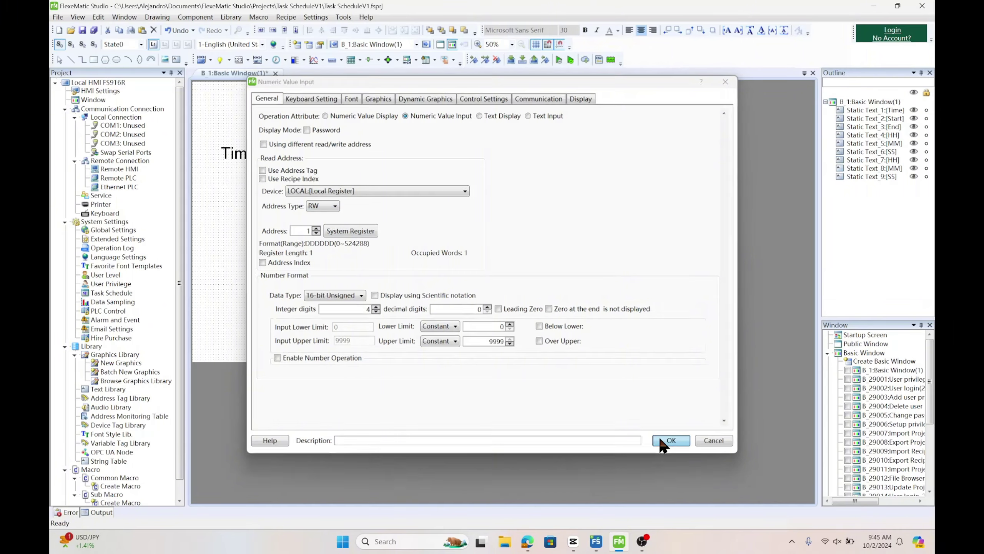
pyautogui.moveTo(342, 131)
pyautogui.mouseDown()
pyautogui.moveTo(383, 149)
pyautogui.moveTo(359, 136)
pyautogui.mouseUp()
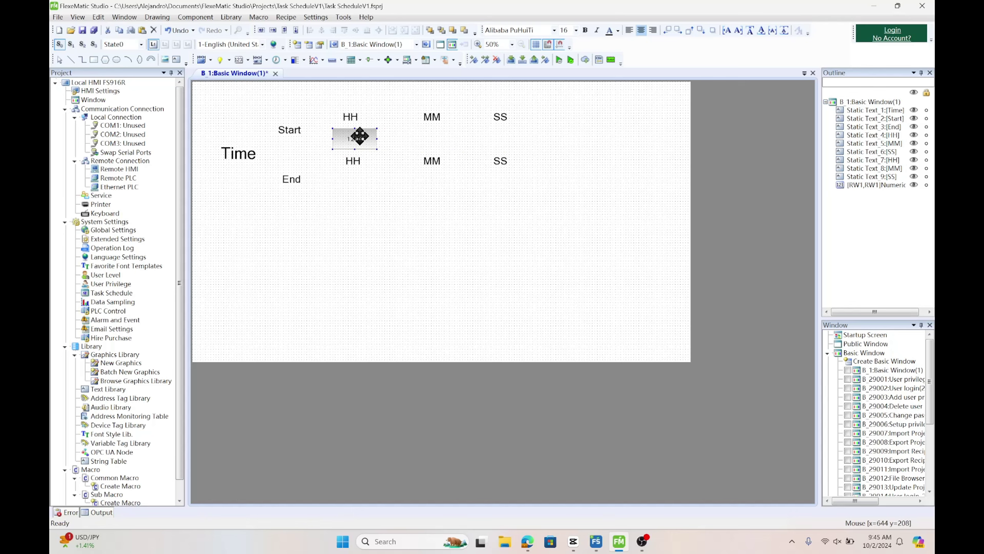
# - Use Multiple Copy on the RW1 input to make one row of four inputs, with addresses increasing by 1
pyautogui.rightClick(359, 138)
pyautogui.click(408, 193)
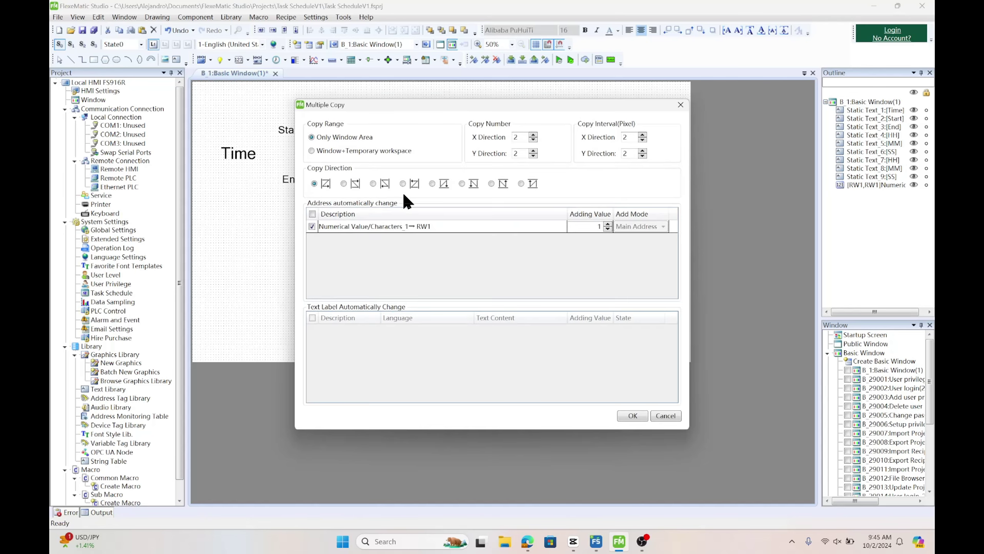
pyautogui.click(534, 155)
pyautogui.click(633, 416)
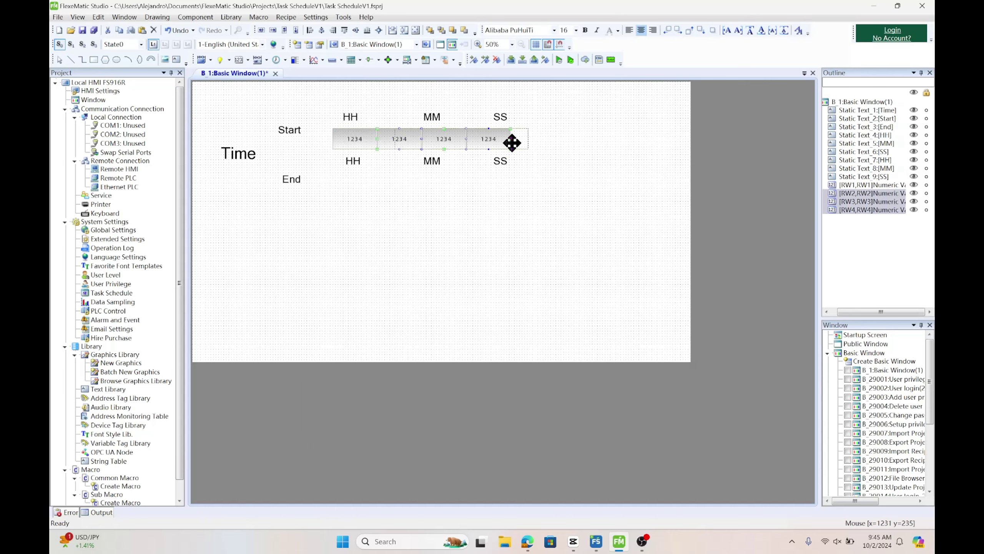
# - Delete the fourth numeric input (RW4) and move RW2 under the MM label and RW3 under the SS label in the Start row
pyautogui.moveTo(445, 139); pyautogui.dragTo(475, 136)
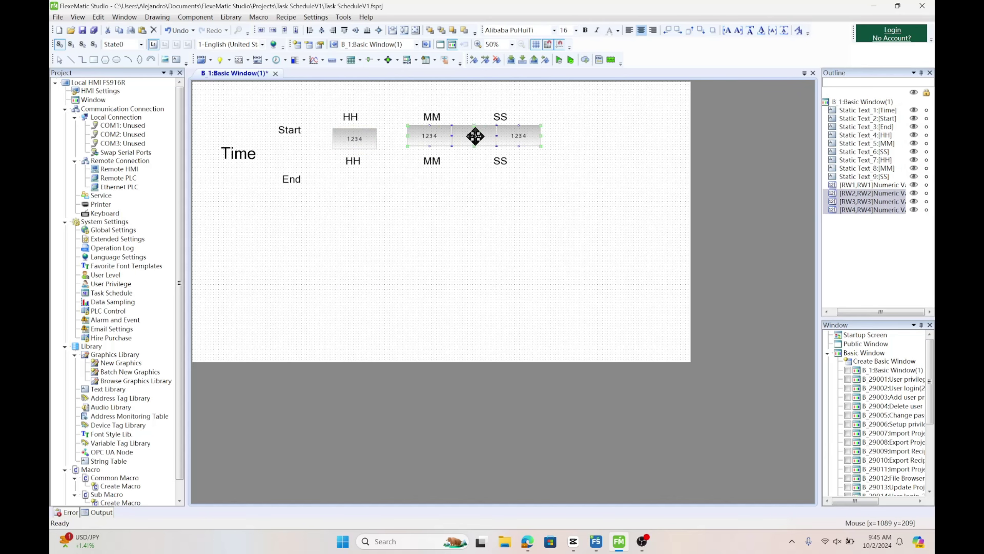
pyautogui.click(517, 135)
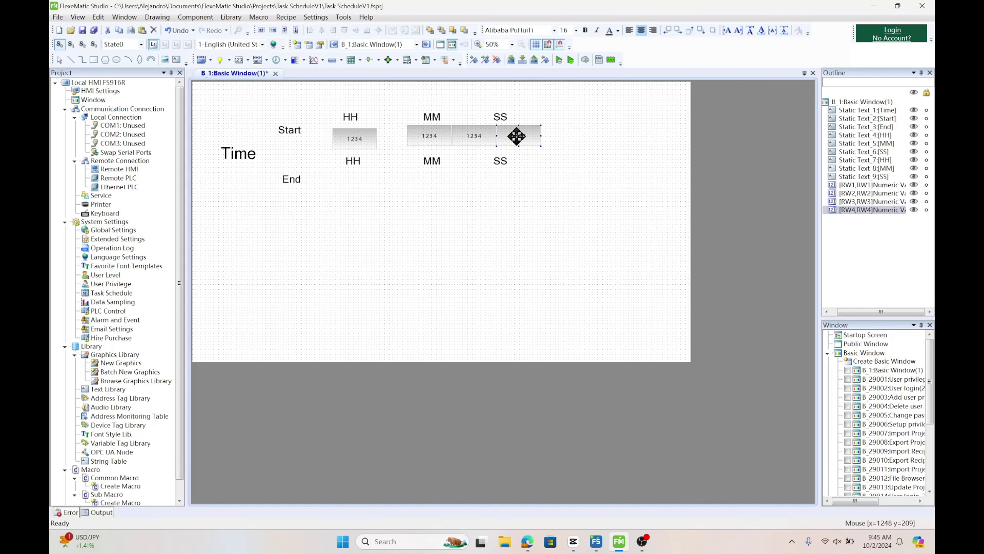
pyautogui.rightClick(525, 138)
pyautogui.click(529, 170)
pyautogui.click(474, 132)
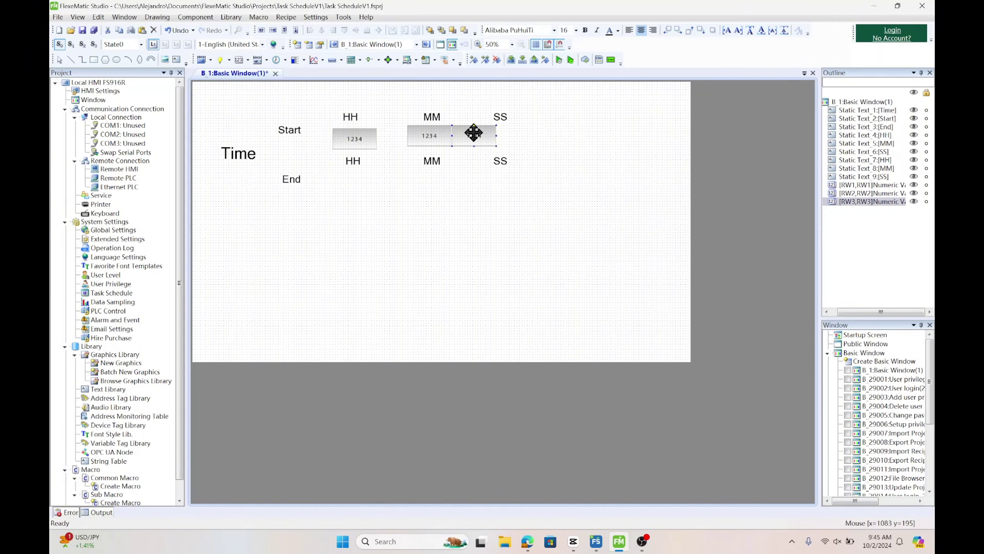
pyautogui.moveTo(474, 133); pyautogui.dragTo(505, 136)
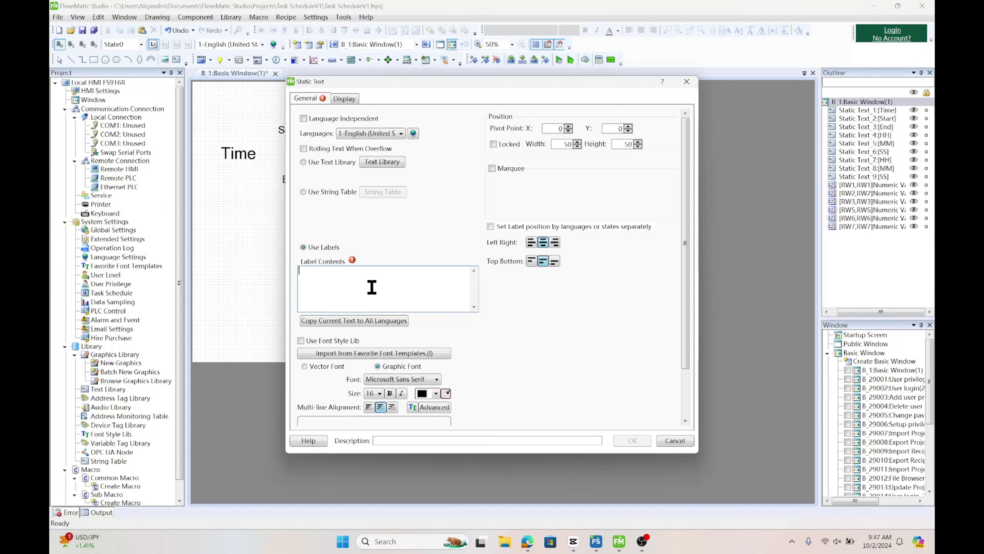
# - Add a static text "Day" at font size 56 and place it below the Time label
pyautogui.write('Day')
pyautogui.click(377, 394)
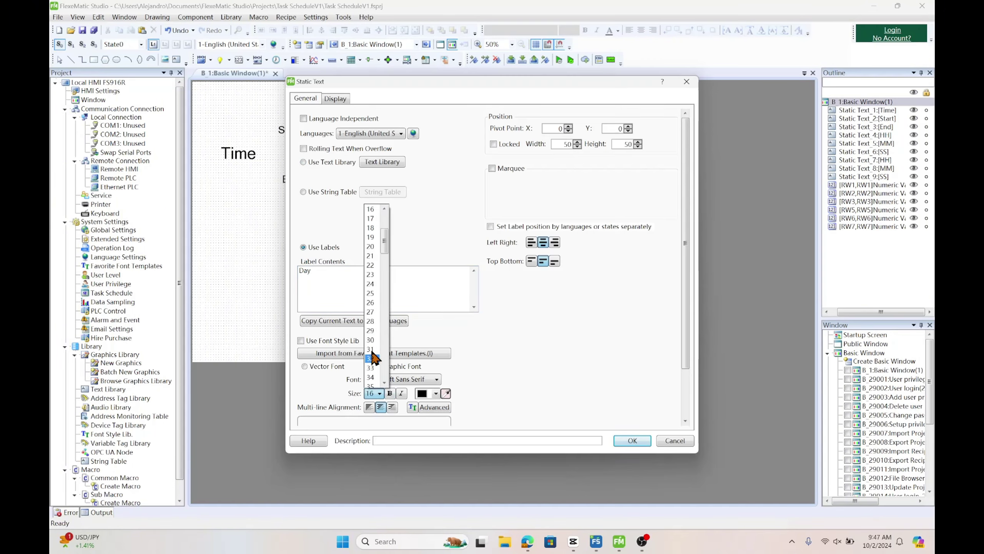
pyautogui.click(370, 358)
pyautogui.click(377, 393)
pyautogui.click(371, 358)
pyautogui.click(633, 441)
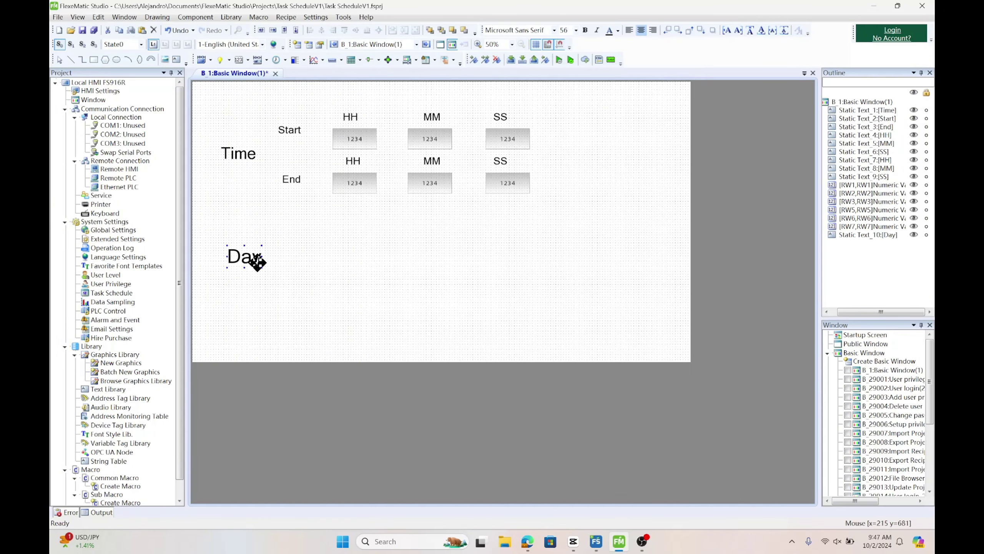
pyautogui.click(257, 262)
# - Duplicate the Start and End labels and place the copies beside the Day label
pyautogui.moveTo(253, 93); pyautogui.dragTo(326, 220)
pyautogui.hotkey('ctrl', 'c')
pyautogui.hotkey('ctrl', 'v')
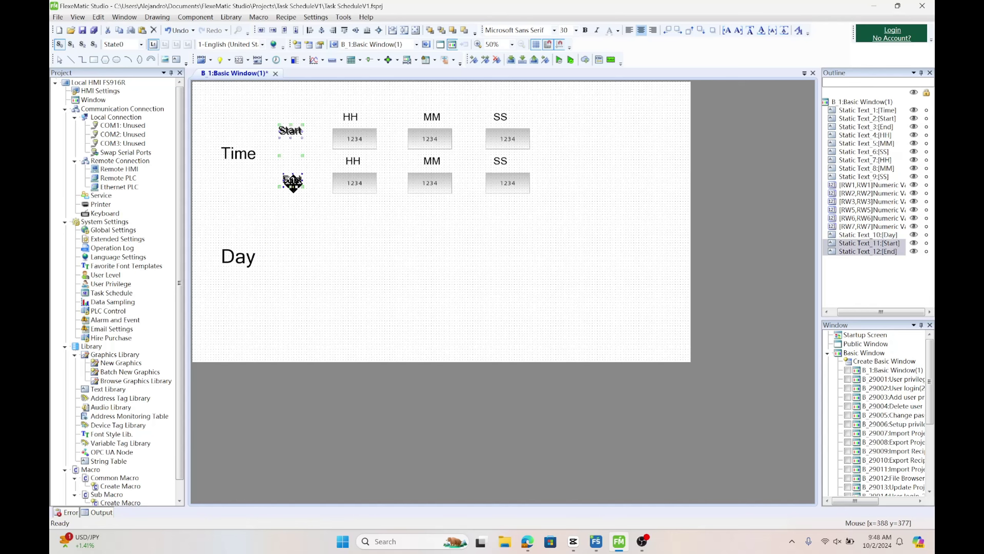
pyautogui.moveTo(293, 183); pyautogui.dragTo(290, 283)
pyautogui.click(371, 264)
# - Add a static text "Sun" at font size 30 and place it above the Start row of the Day section
pyautogui.click(176, 59)
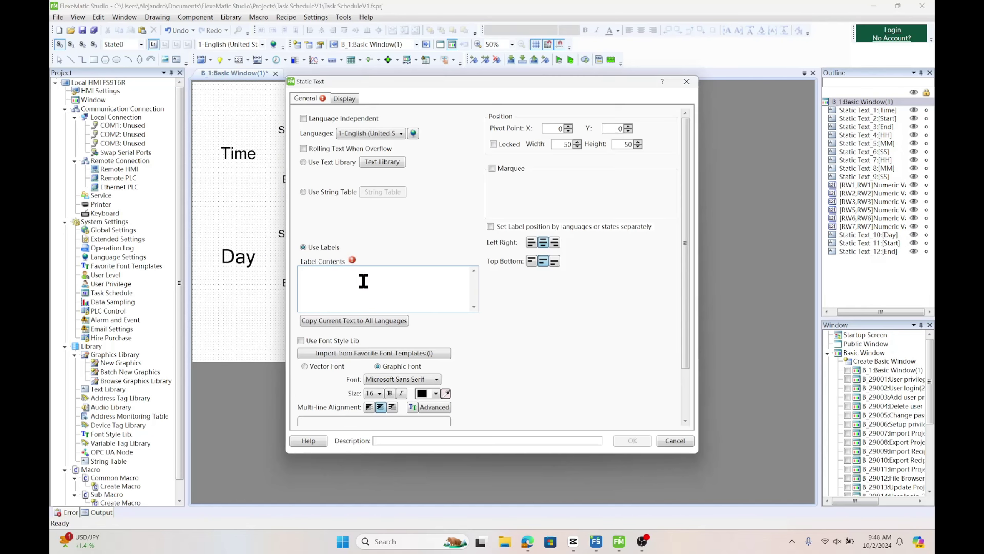
pyautogui.write('Sun')
pyautogui.click(379, 394)
pyautogui.click(378, 345)
pyautogui.click(633, 440)
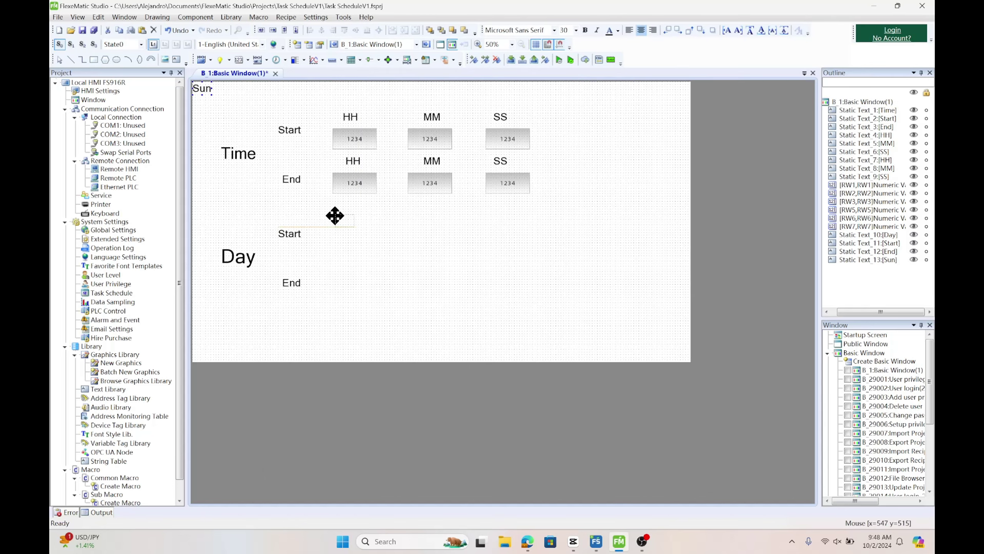
pyautogui.click(335, 215)
# - Use Multiple Copy on the Sun label to make one row of six labels
pyautogui.rightClick(347, 219)
pyautogui.click(384, 255)
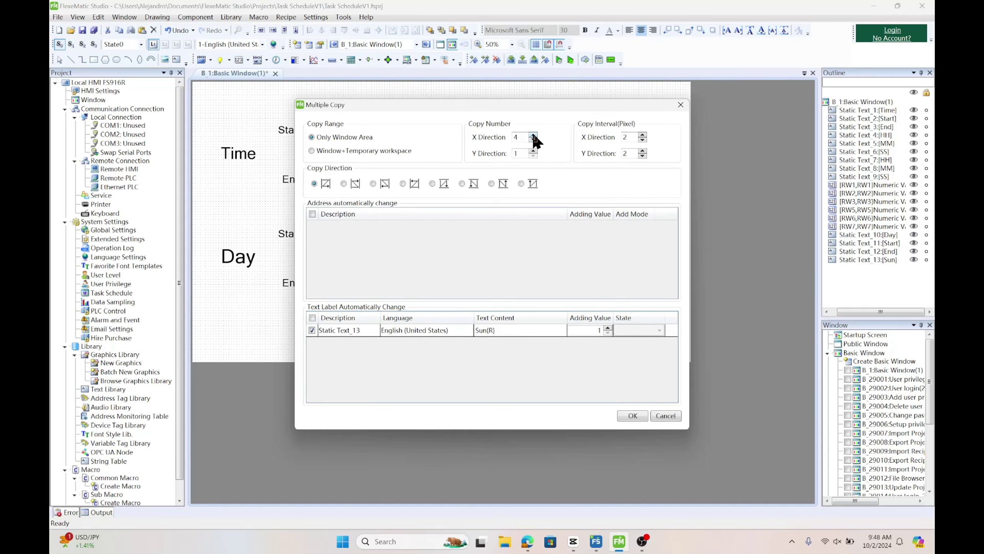
pyautogui.click(632, 415)
# - Space the copied Sun labels evenly along the row in the Day section
pyautogui.moveTo(444, 220); pyautogui.dragTo(543, 220)
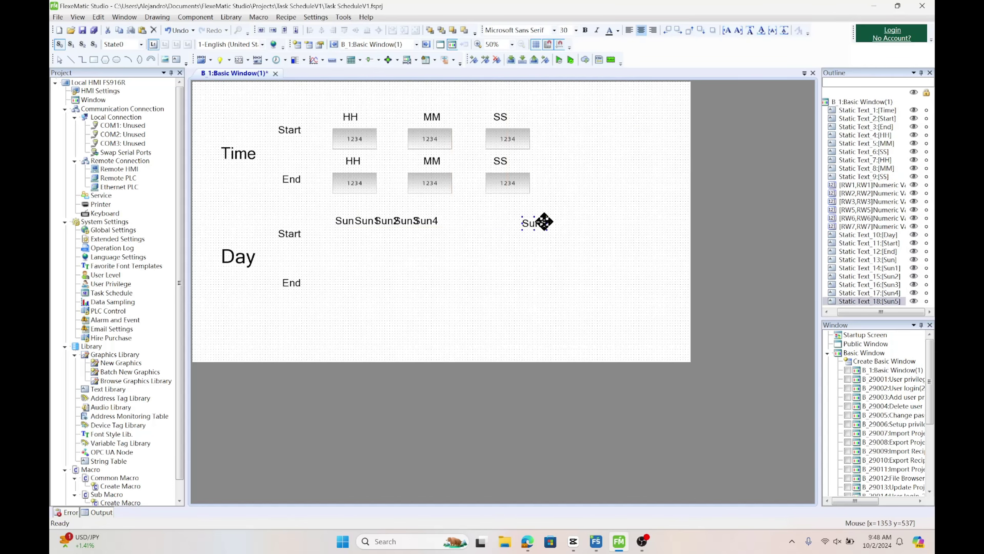
pyautogui.click(434, 221)
pyautogui.moveTo(434, 221); pyautogui.dragTo(494, 220)
pyautogui.moveTo(404, 220)
pyautogui.mouseDown()
pyautogui.moveTo(452, 220)
pyautogui.moveTo(387, 222)
pyautogui.mouseUp()
pyautogui.moveTo(451, 221); pyautogui.dragTo(459, 222)
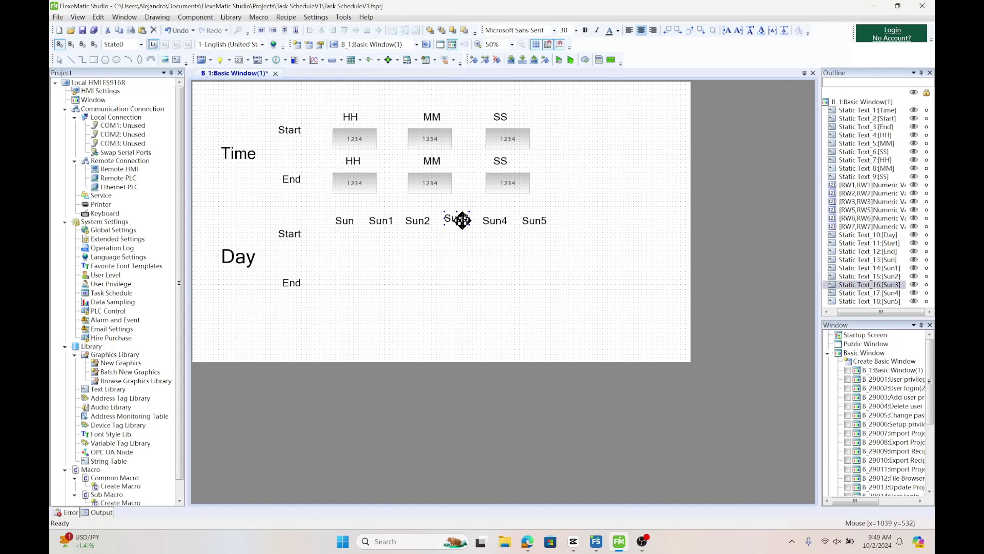
# - Insert a bit indicator light component and enable its switch function
pyautogui.click(195, 17)
pyautogui.moveTo(295, 43)
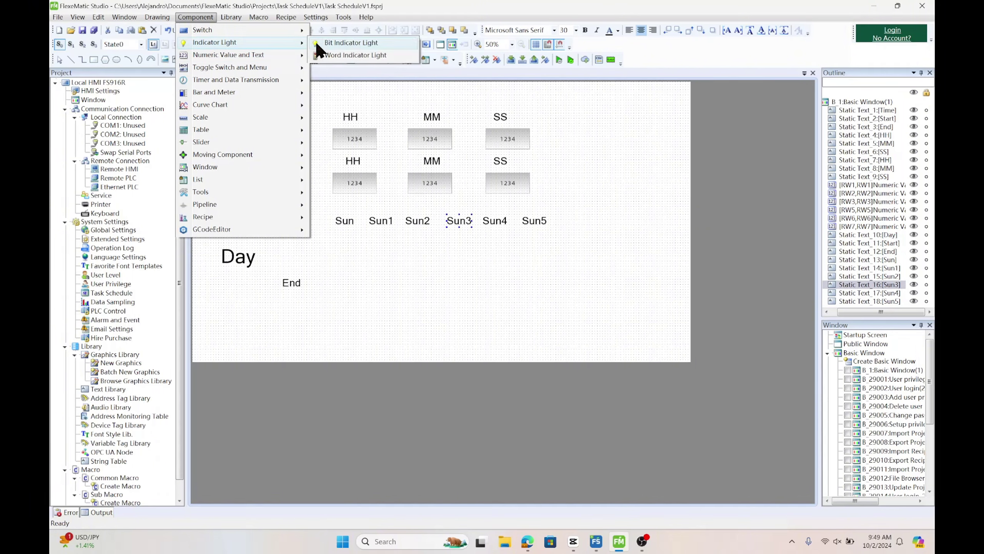
pyautogui.click(341, 43)
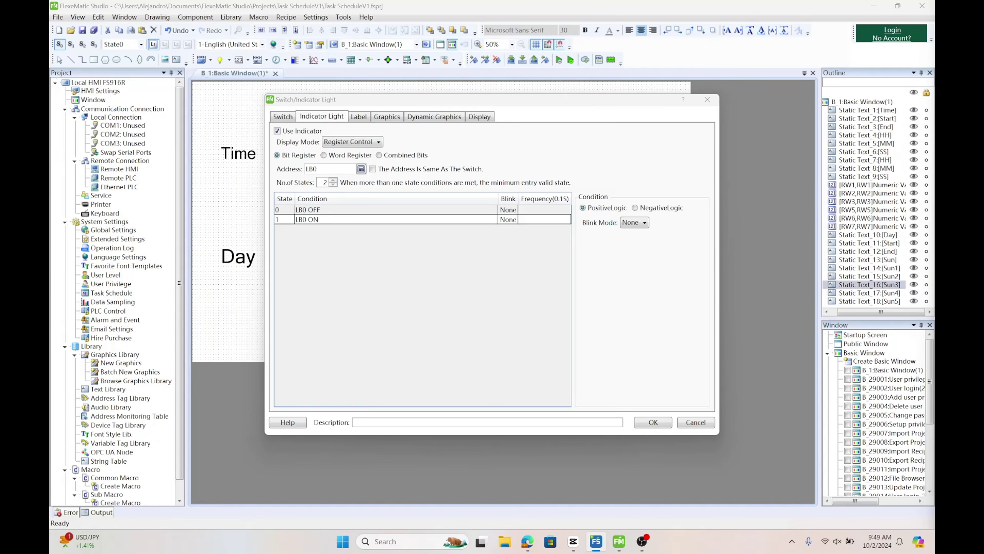
pyautogui.click(282, 116)
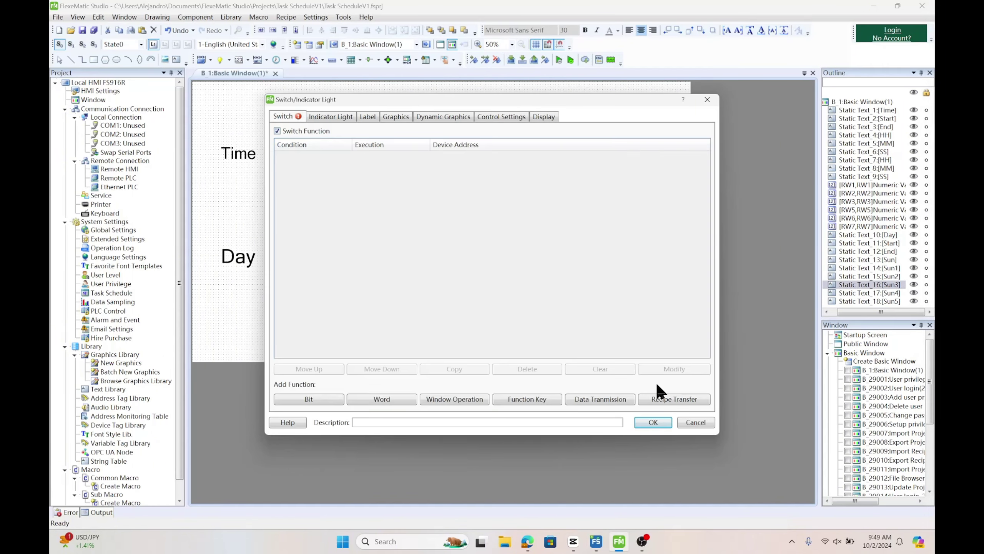
# - Add a bit function that performs Inverse on Press, using a bit index within a word at RW address 4, bit 0
pyautogui.click(331, 401)
pyautogui.click(515, 189)
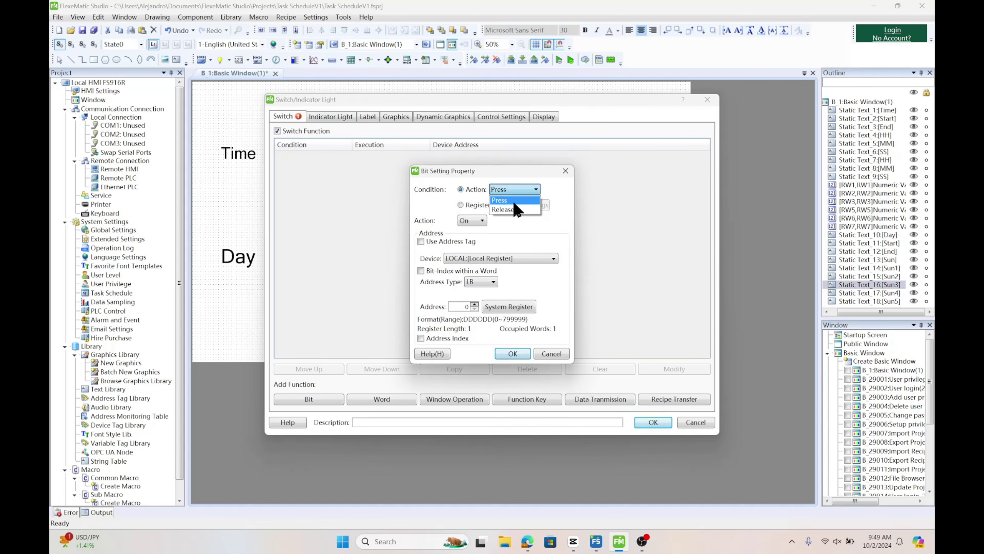
pyautogui.click(504, 200)
pyautogui.click(472, 220)
pyautogui.click(464, 245)
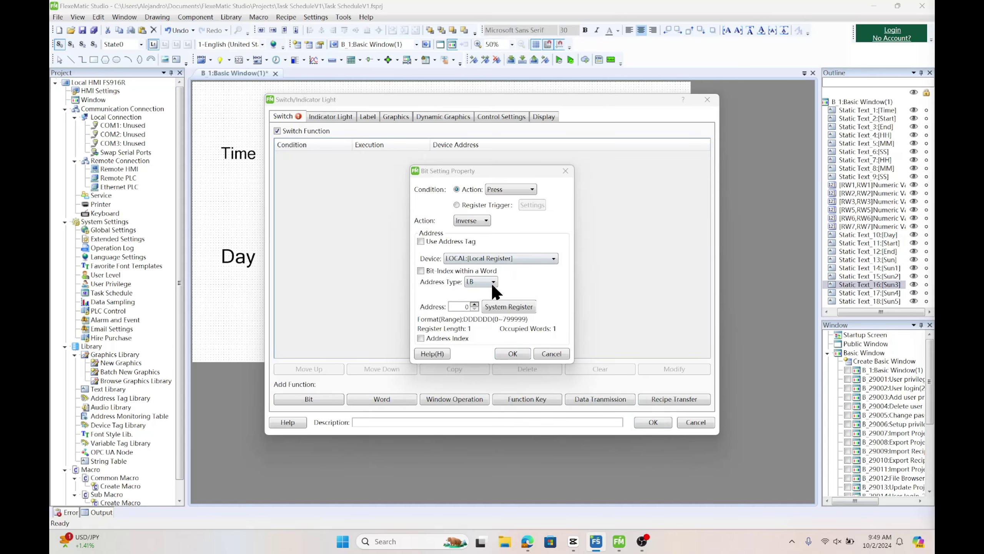
pyautogui.click(491, 282)
pyautogui.click(473, 304)
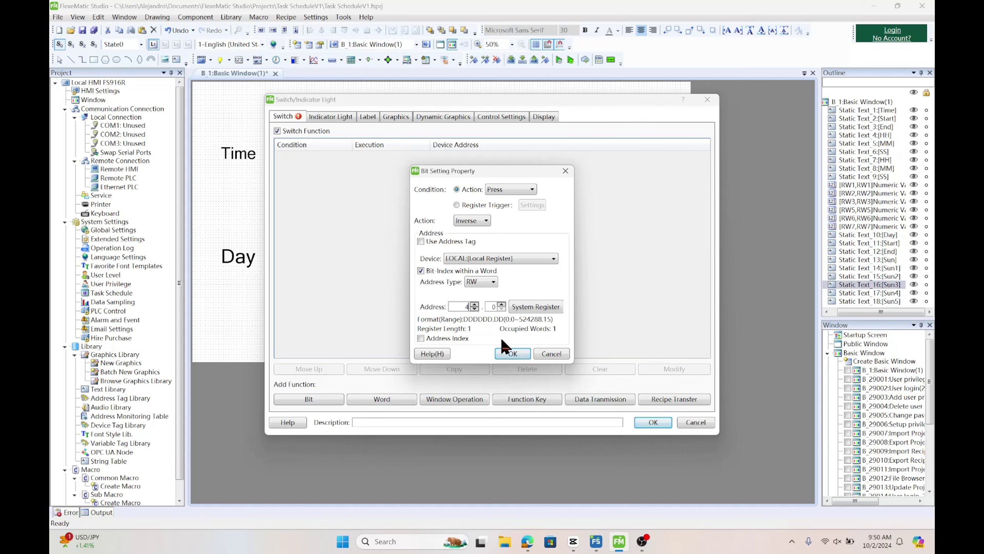
pyautogui.click(513, 354)
# - Make the indicator address the same as the switch and place the light under the Sun label in the Start row
pyautogui.click(330, 118)
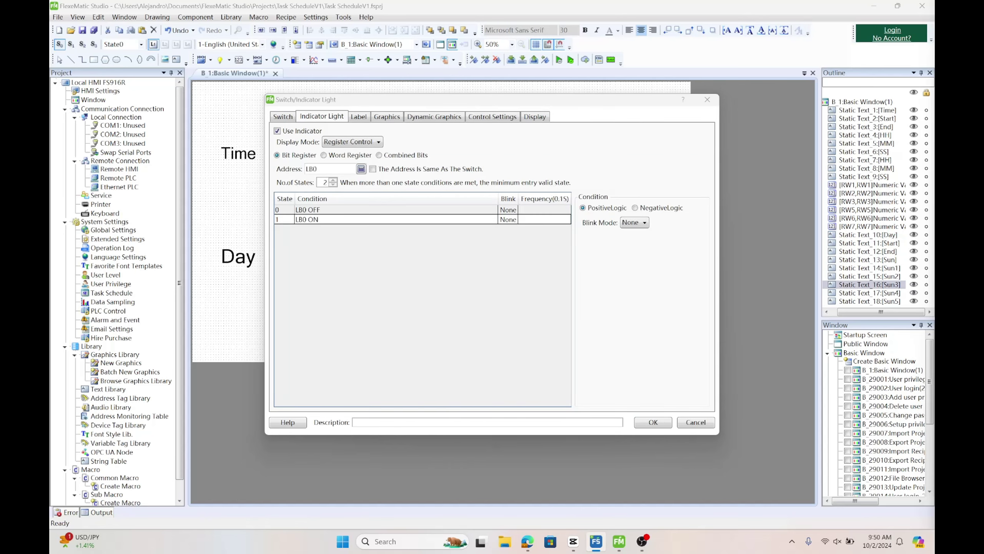
pyautogui.click(372, 169)
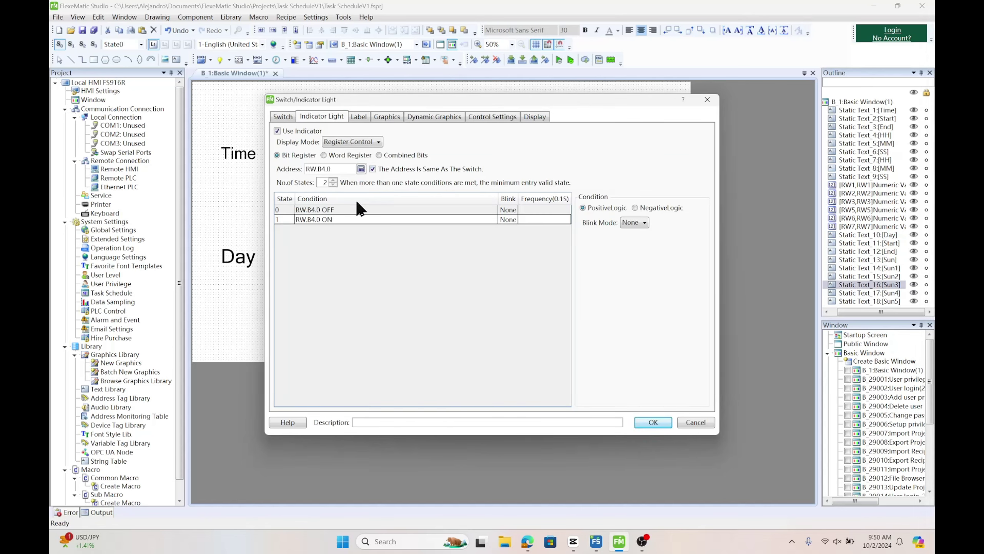
pyautogui.click(358, 117)
pyautogui.click(387, 116)
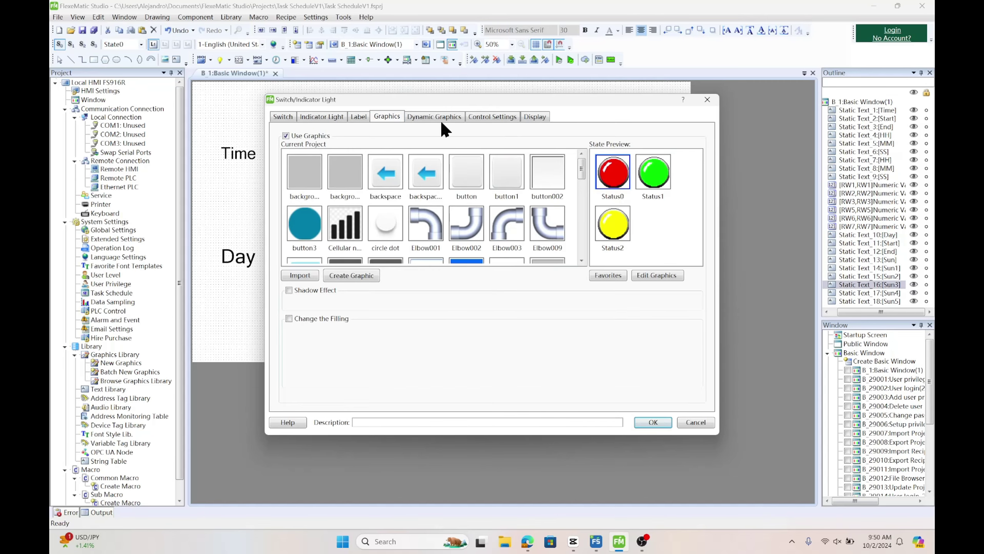
pyautogui.click(493, 116)
pyautogui.click(658, 423)
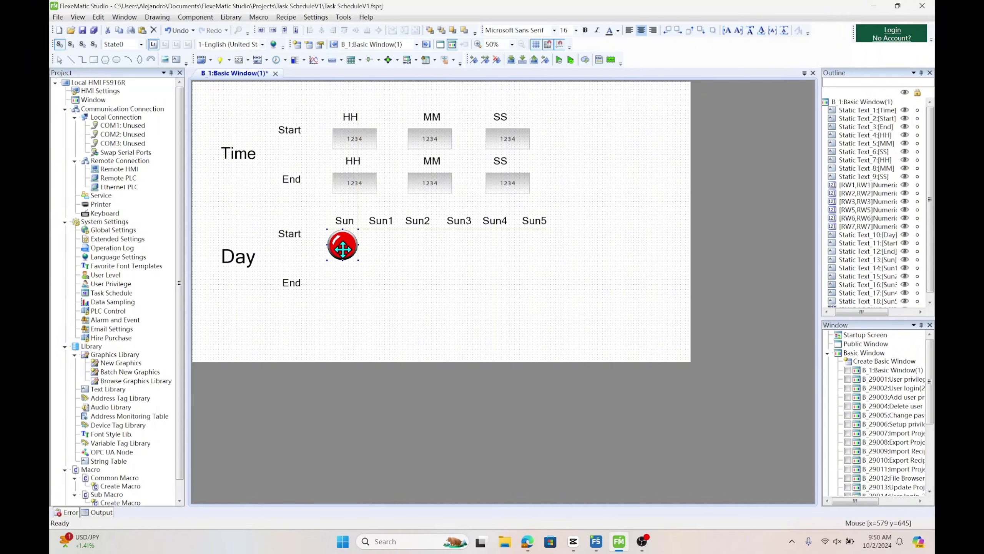
pyautogui.click(340, 249)
# - Multiple Copy the light into a row of six with subaddresses increasing by 1, and align each one under its day label
pyautogui.rightClick(340, 249)
pyautogui.click(386, 293)
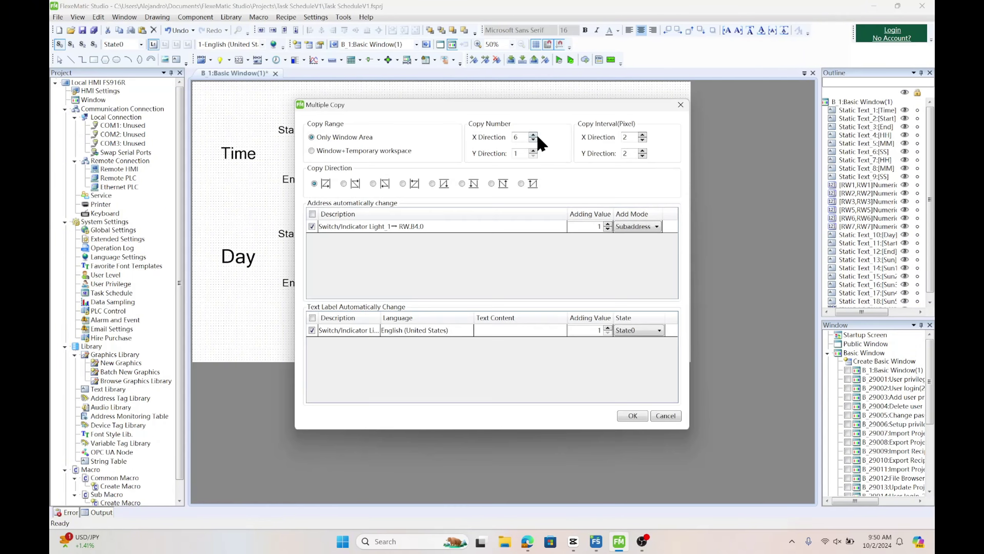
pyautogui.click(633, 416)
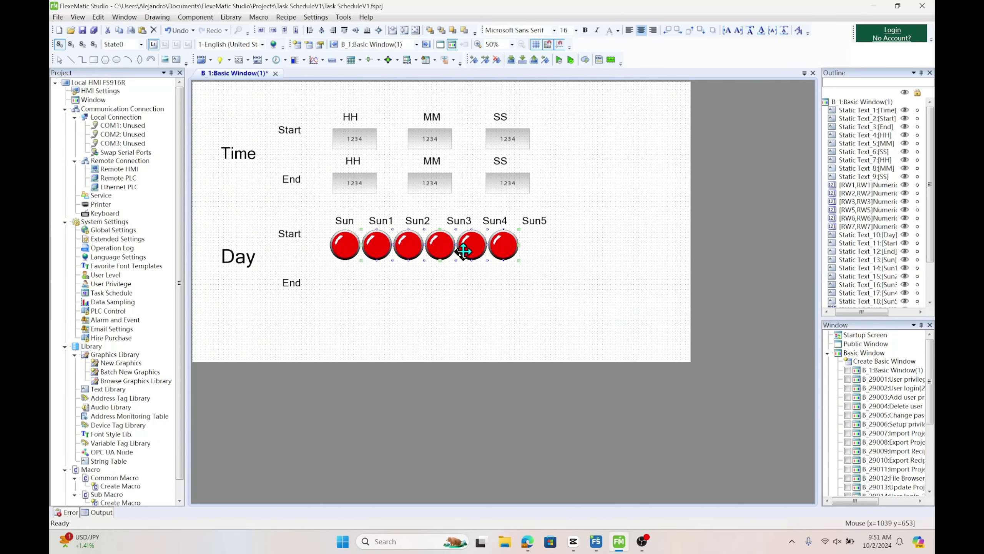
pyautogui.moveTo(513, 246); pyautogui.dragTo(429, 246)
pyautogui.click(540, 293)
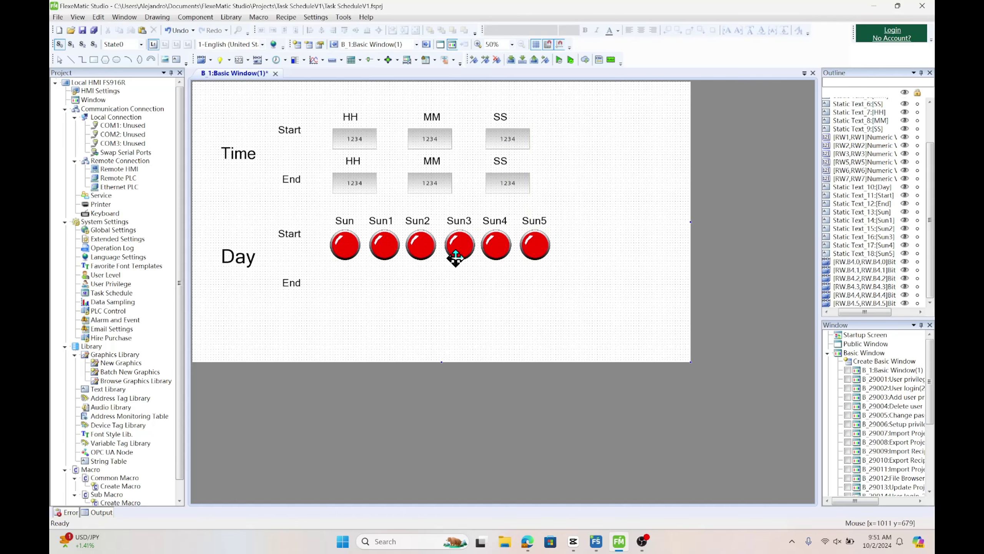
# - Change the second, third and fourth day labels to "Mon", "Tues" and "Wed"
pyautogui.doubleClick(371, 220)
pyautogui.write('Mon')
pyautogui.click(450, 435)
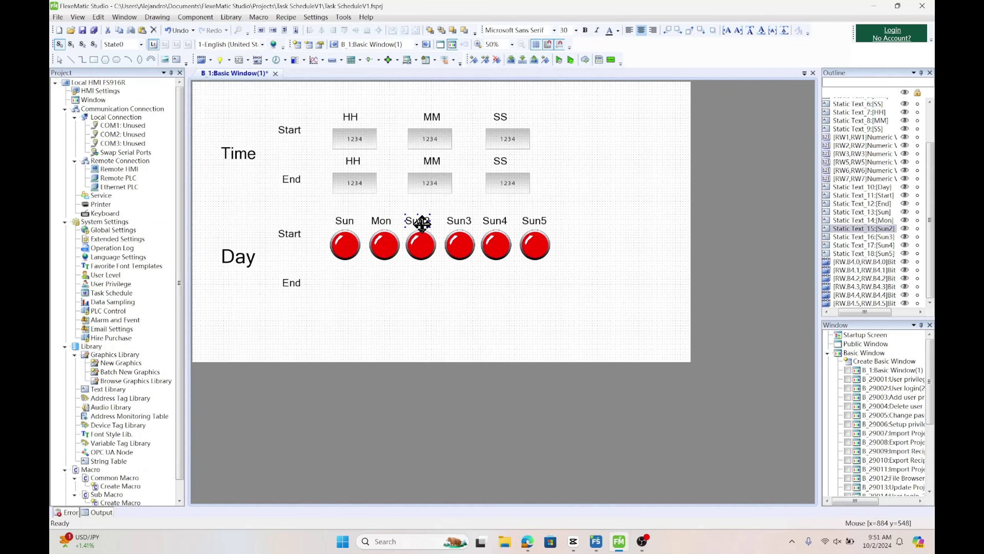
pyautogui.doubleClick(418, 220)
pyautogui.write('Tues')
pyautogui.press('Return')
pyautogui.click(461, 221)
pyautogui.doubleClick(461, 220)
pyautogui.write('Wed')
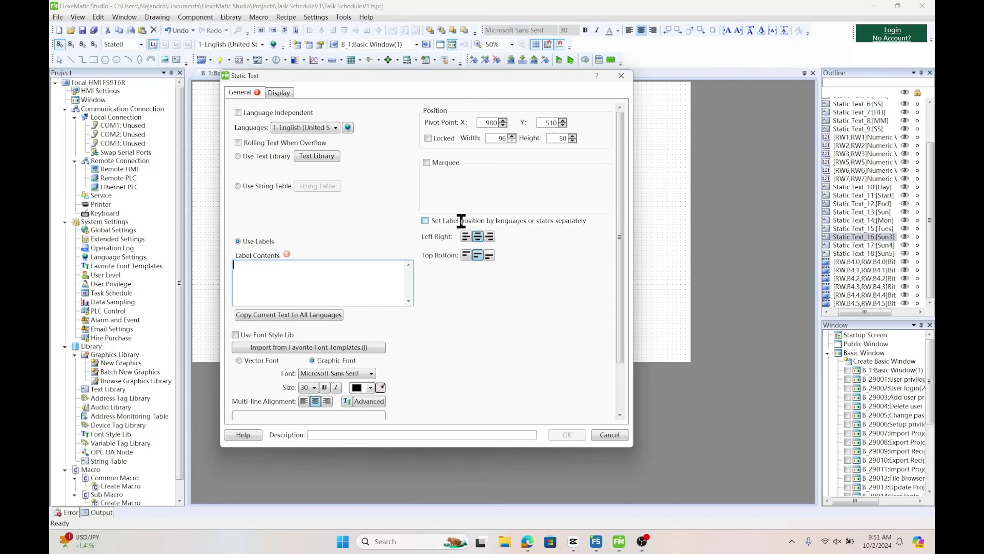
pyautogui.click(567, 434)
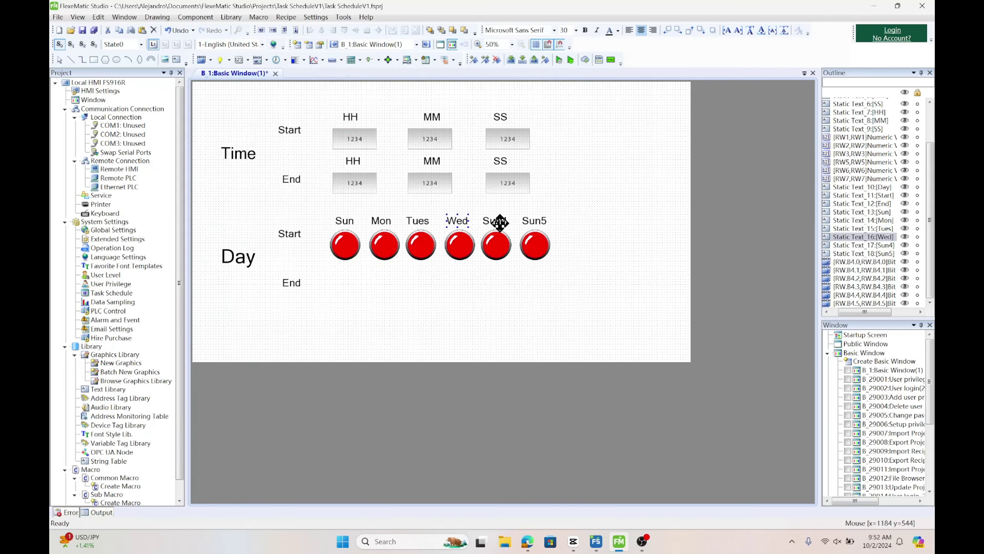
# - Change the fifth and sixth day labels to "Thur" and "Fri"
pyautogui.doubleClick(500, 220)
pyautogui.write('Thur')
pyautogui.click(636, 435)
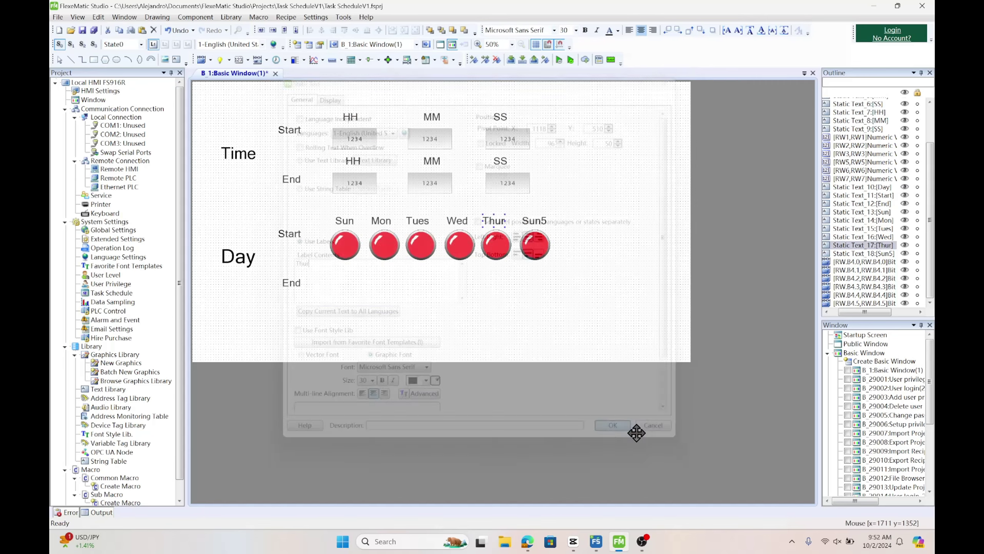
pyautogui.doubleClick(531, 219)
pyautogui.write('Fri')
pyautogui.click(679, 434)
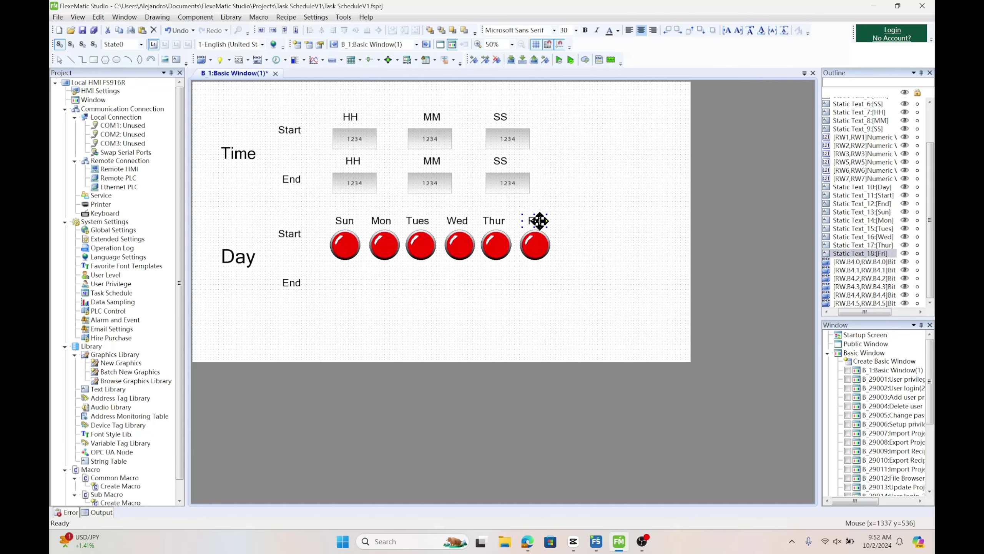
# - Set the text of the seventh day label, beside Fri, to "Sat"
pyautogui.doubleClick(579, 220)
pyautogui.press('BackSpace')
pyautogui.write('Sat')
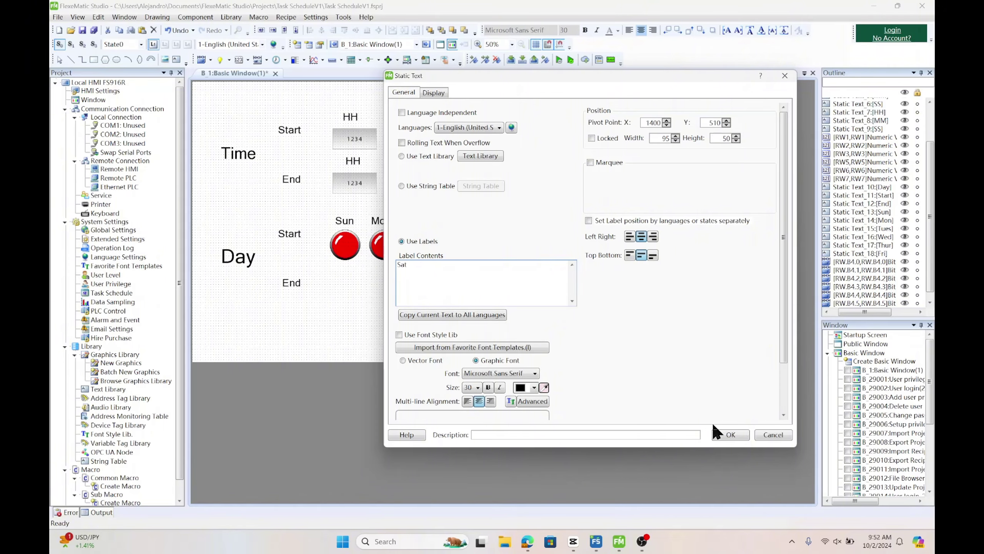
pyautogui.click(722, 433)
# - Duplicate the Fri light and place the copy under the Sat label
pyautogui.click(539, 248)
pyautogui.hotkey('ctrl', 'c')
pyautogui.hotkey('ctrl', 'v')
pyautogui.click(567, 250)
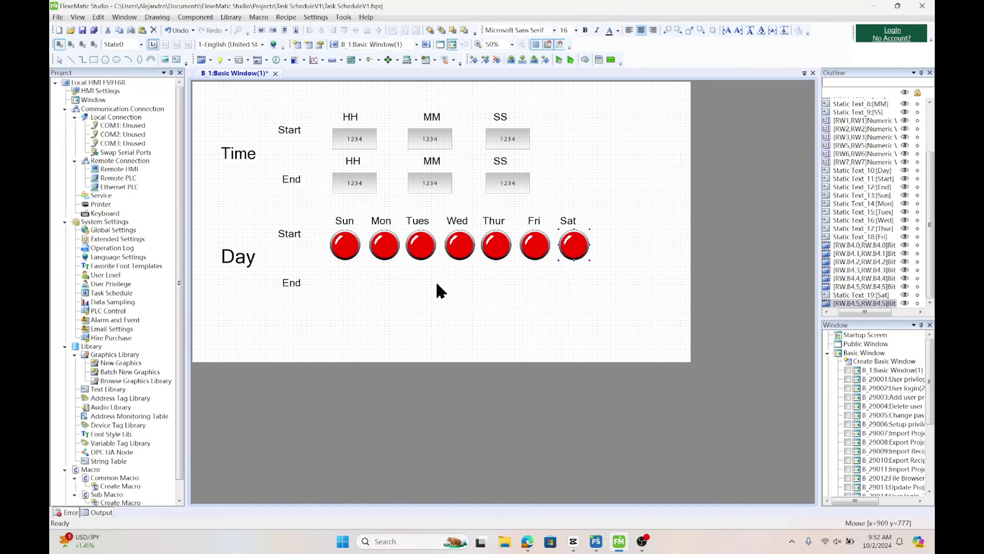
# - Use Multiple Copy on all day labels and lights to add a second row below, and move it beside the End label
pyautogui.moveTo(325, 208); pyautogui.dragTo(620, 277)
pyautogui.rightClick(393, 270)
pyautogui.click(425, 294)
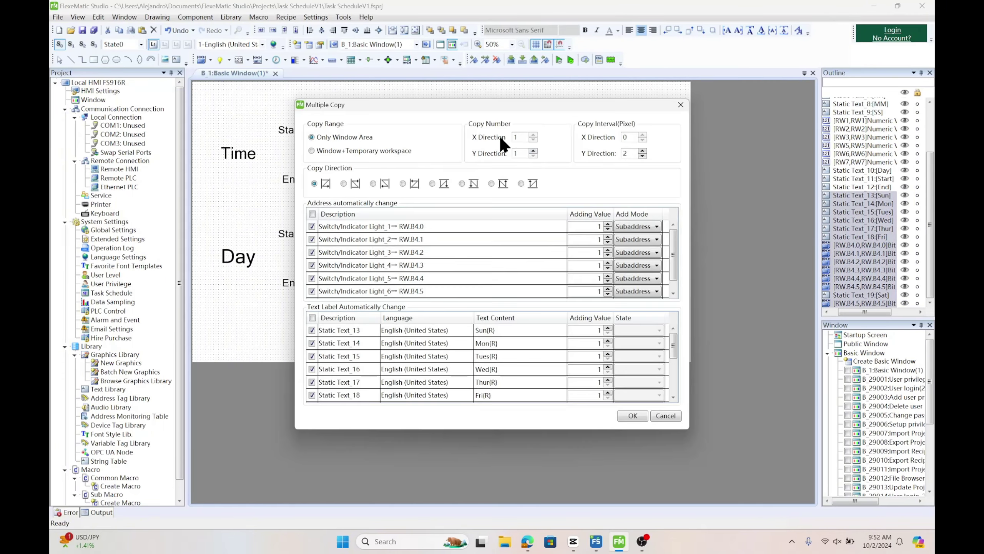
pyautogui.click(645, 426)
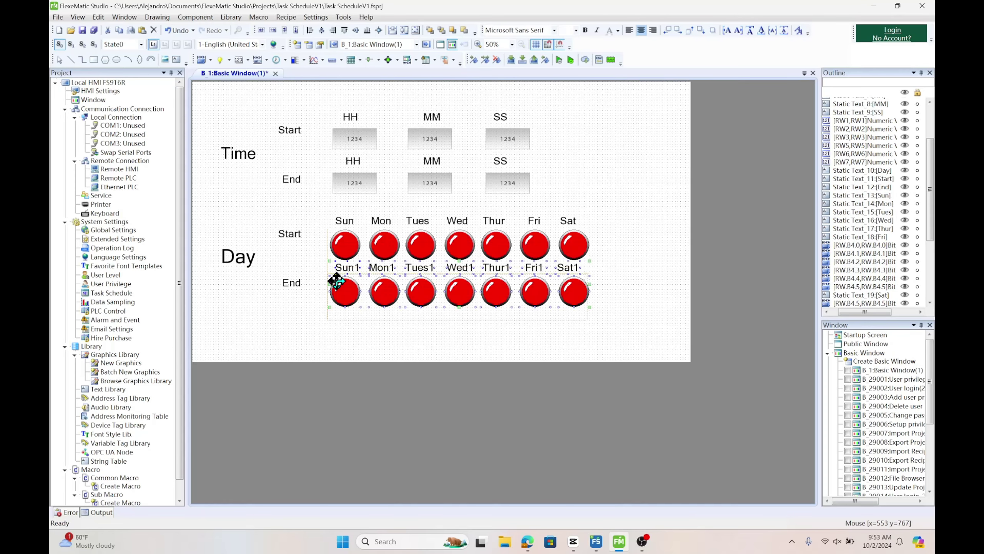
pyautogui.moveTo(333, 276); pyautogui.dragTo(333, 287)
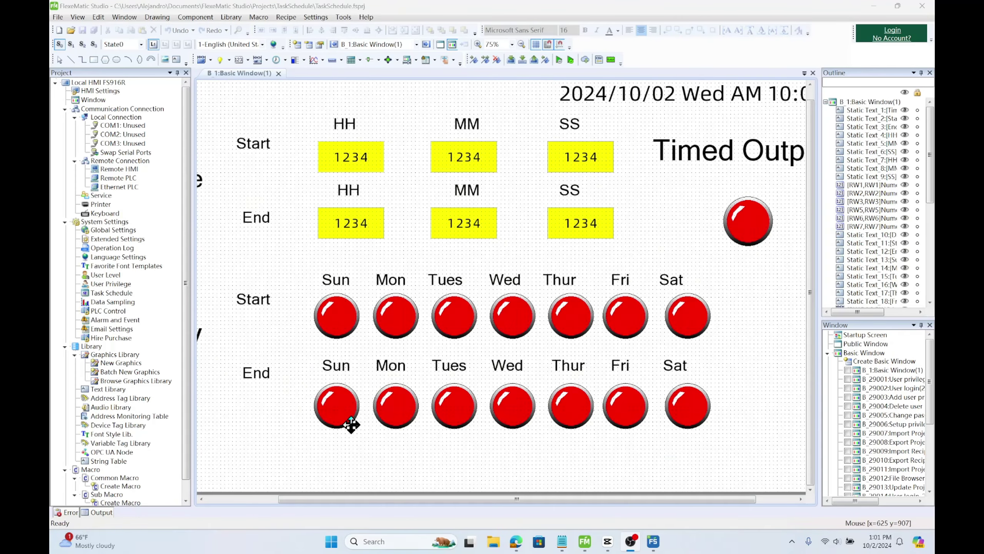
# - Check the bit-setting addresses of the Sun and Sat lights in the End day row
pyautogui.doubleClick(351, 425)
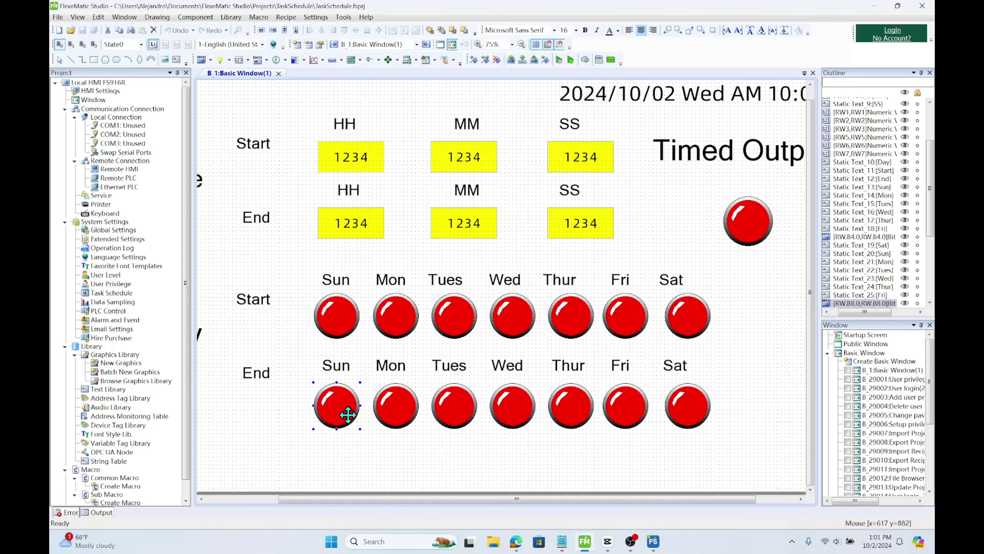
pyautogui.doubleClick(344, 240)
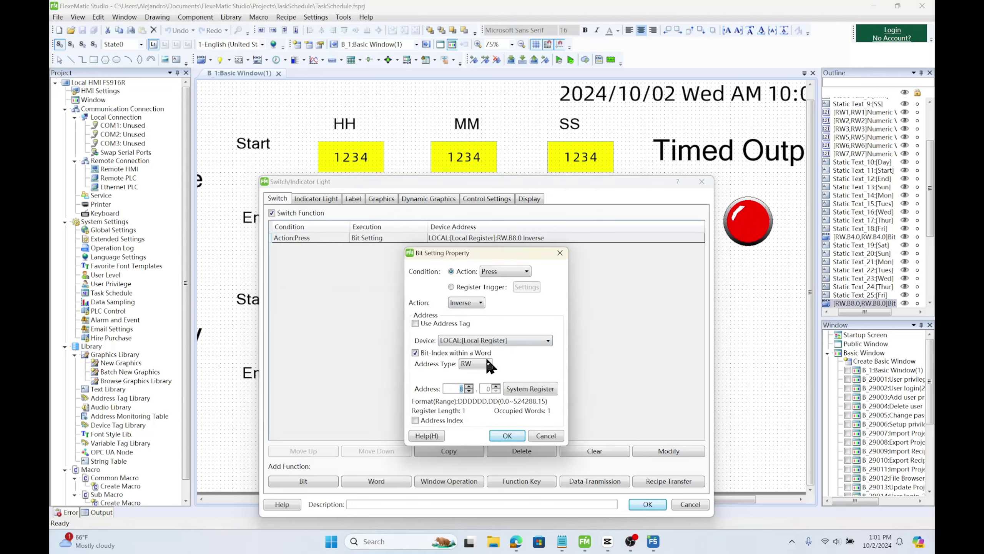
pyautogui.click(563, 257)
pyautogui.click(701, 181)
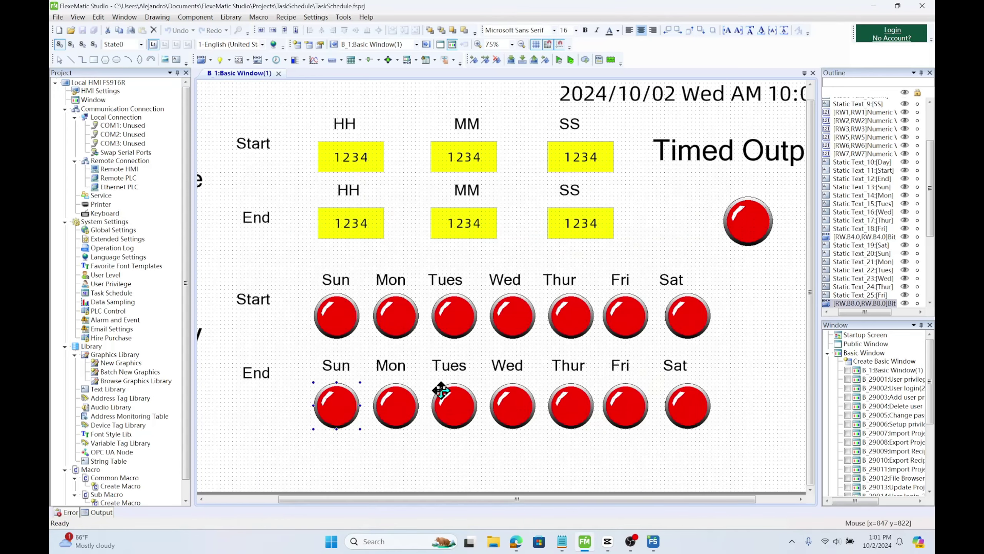
pyautogui.doubleClick(682, 403)
pyautogui.click(488, 112)
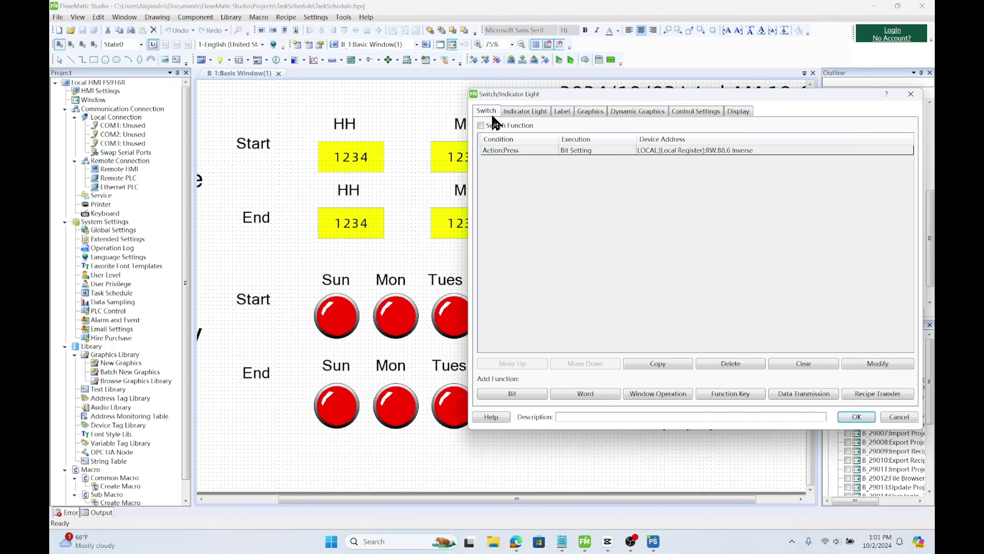
pyautogui.click(911, 94)
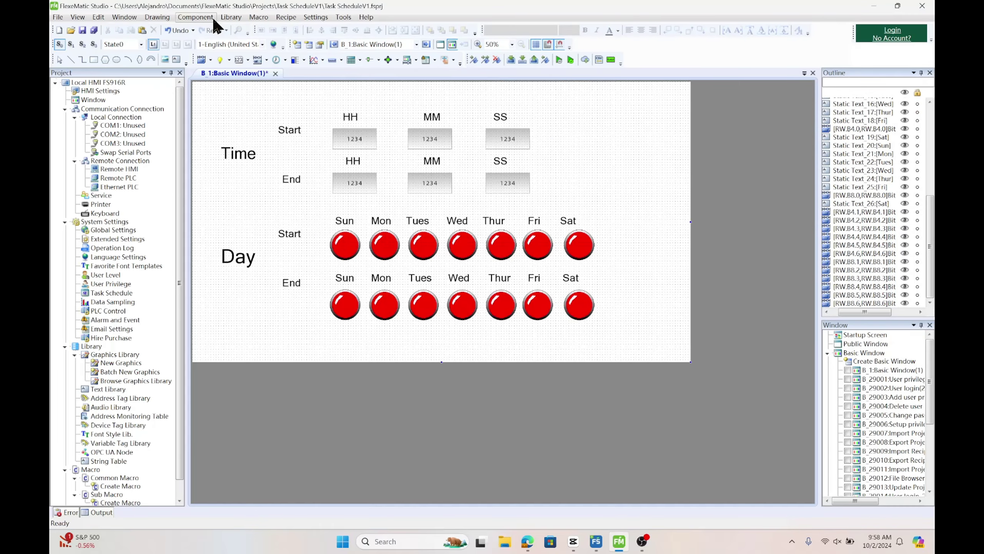
# - Add a Calendar and Clock component with font size 40 at the upper right of the screen
pyautogui.click(212, 16)
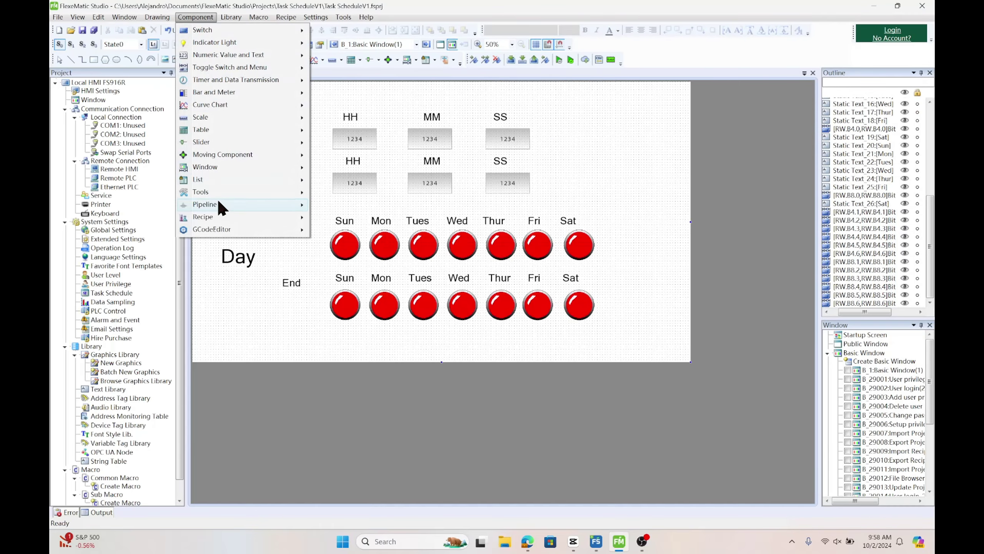
pyautogui.moveTo(241, 191)
pyautogui.click(366, 219)
pyautogui.moveTo(632, 134); pyautogui.dragTo(500, 91)
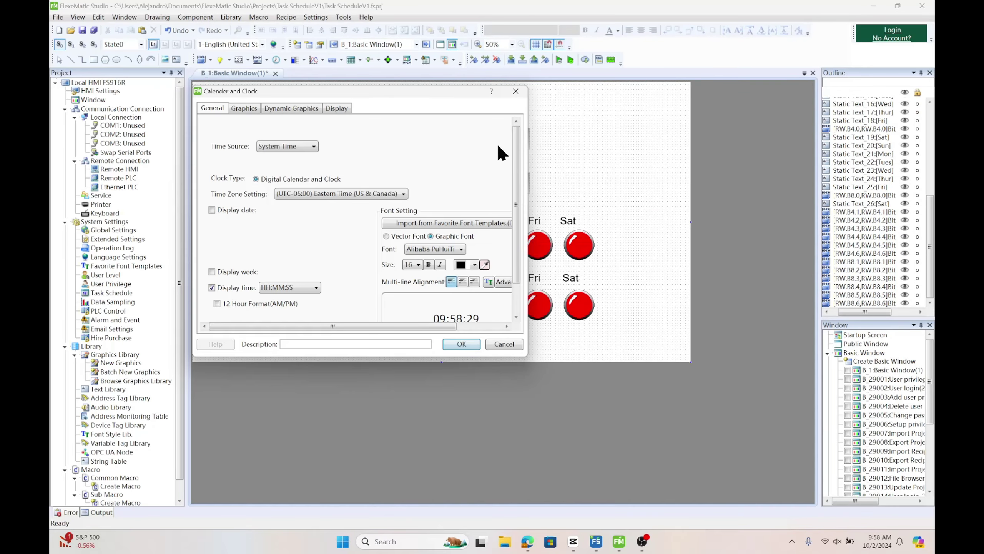
pyautogui.scroll(-1, 395, 246)
pyautogui.moveTo(438, 327); pyautogui.dragTo(387, 341)
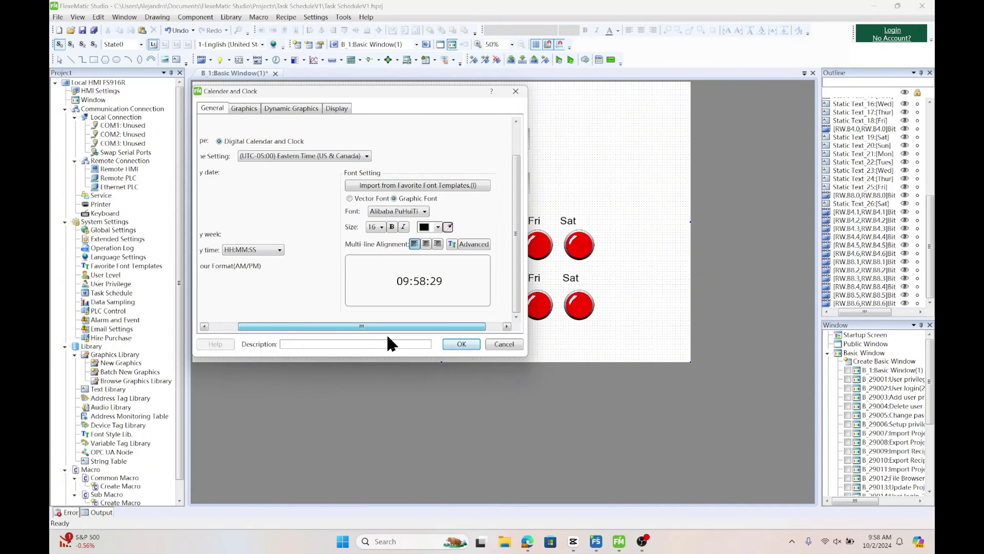
pyautogui.click(410, 227)
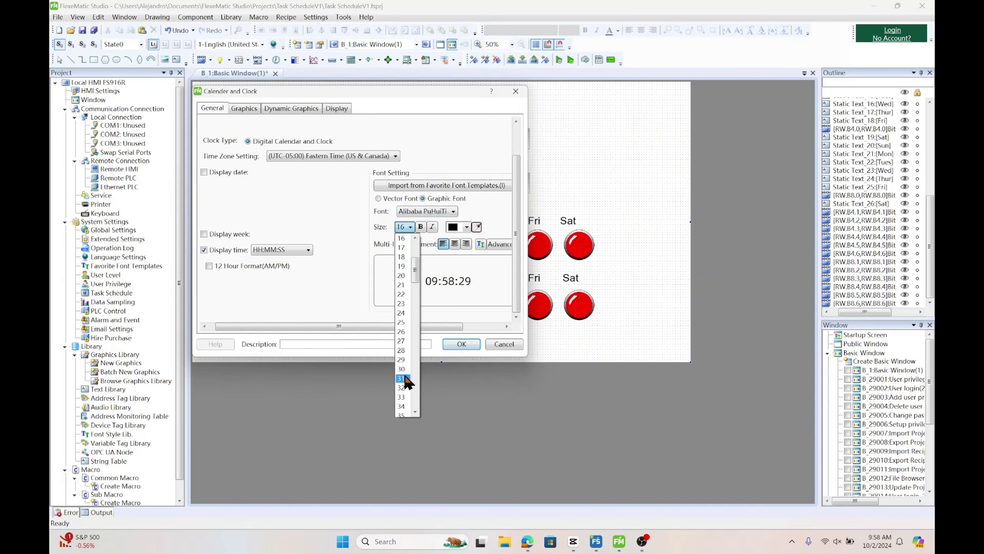
pyautogui.click(403, 385)
pyautogui.click(461, 344)
pyautogui.click(581, 102)
# - Enable the date and week display on the clock and shift it so the full text fits at the upper right of the screen
pyautogui.doubleClick(569, 101)
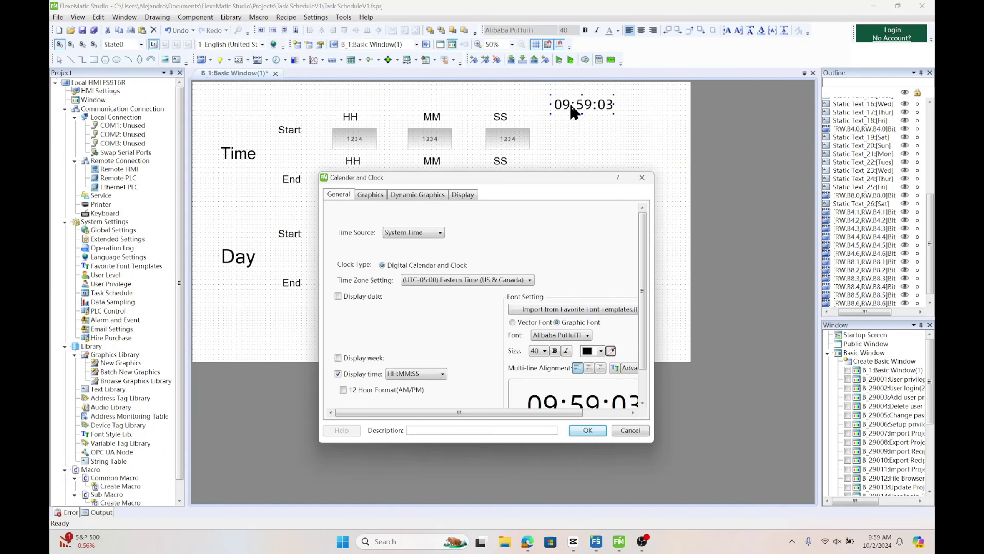
pyautogui.scroll(-1, 374, 321)
pyautogui.click(341, 319)
pyautogui.click(340, 264)
pyautogui.press('Return')
pyautogui.moveTo(612, 104); pyautogui.dragTo(566, 96)
pyautogui.click(601, 194)
# - Add a static text reading "Timed Output" below the clock
pyautogui.click(176, 60)
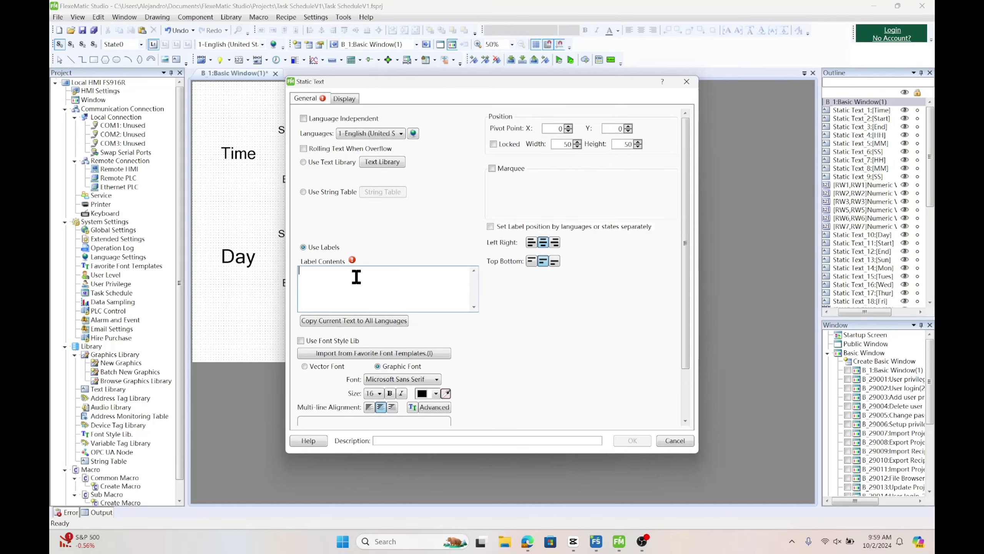
pyautogui.click(356, 275)
pyautogui.write('Timed Output')
pyautogui.click(633, 441)
pyautogui.click(576, 134)
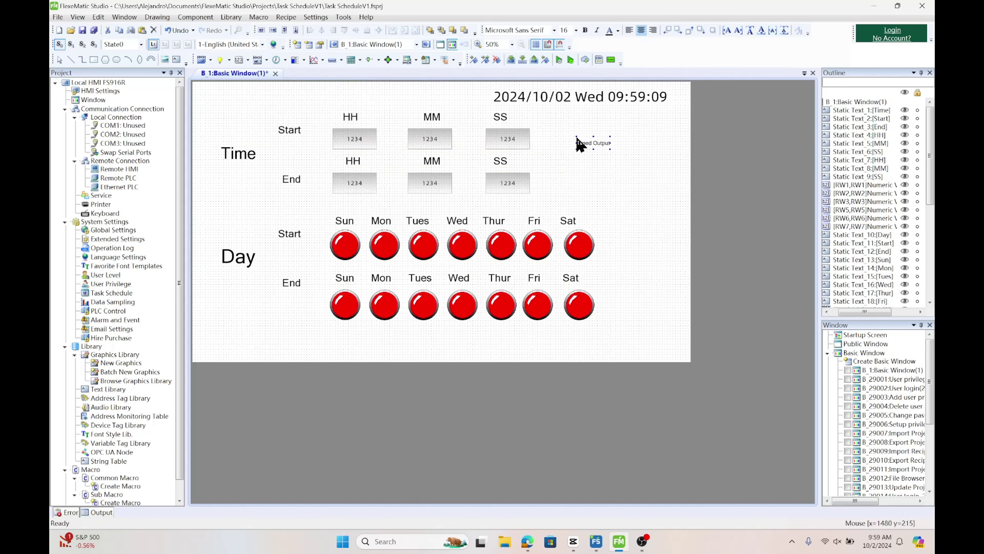
# - Set the font size of the Timed Output label to 56
pyautogui.doubleClick(601, 142)
pyautogui.click(504, 387)
pyautogui.click(500, 341)
pyautogui.click(503, 387)
pyautogui.scroll(-5, 501, 347)
pyautogui.click(501, 343)
pyautogui.press('Return')
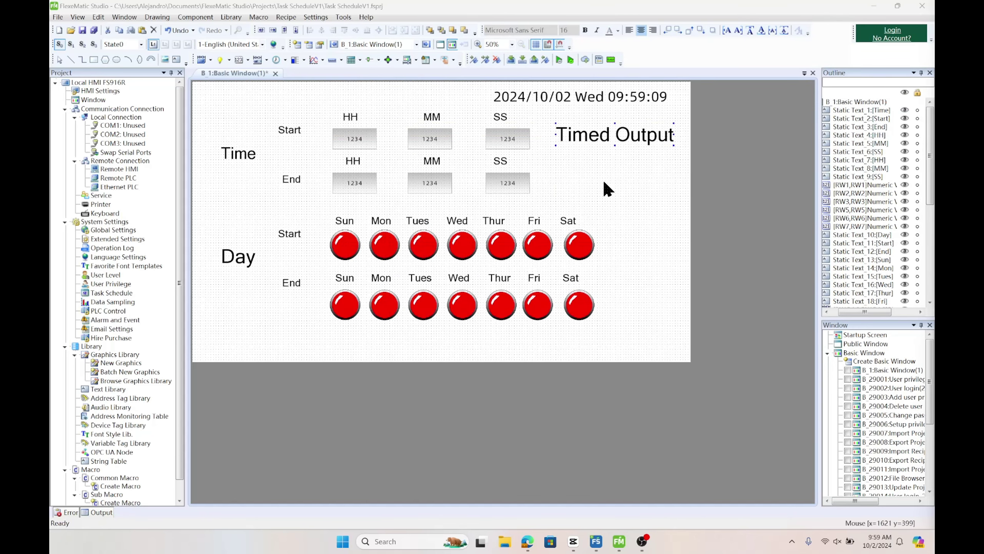
# - Create an indicator light with its switch function enabled and a bit setting that turns LB0 On on Press
pyautogui.click(193, 16)
pyautogui.moveTo(230, 40)
pyautogui.click(392, 41)
pyautogui.click(283, 117)
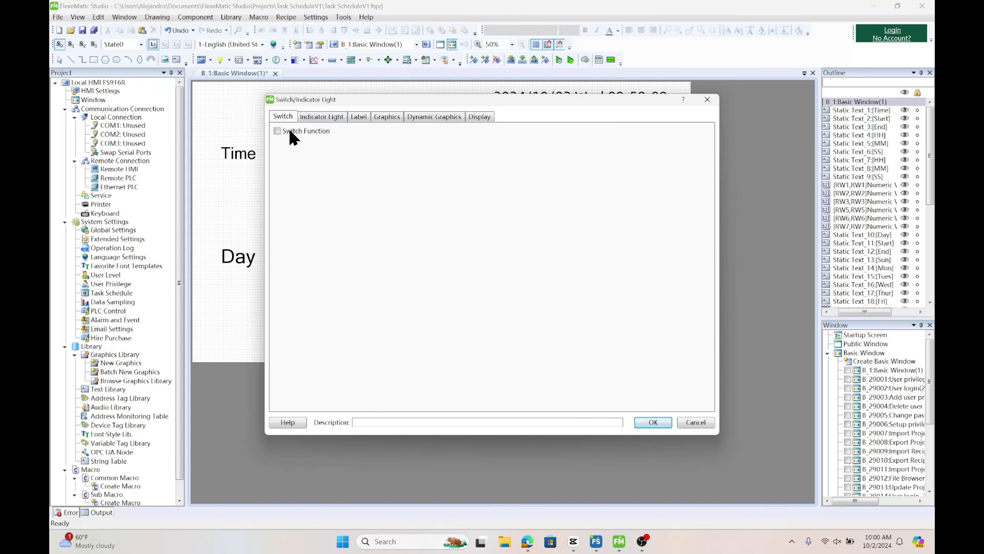
pyautogui.click(277, 131)
pyautogui.click(322, 400)
pyautogui.click(508, 190)
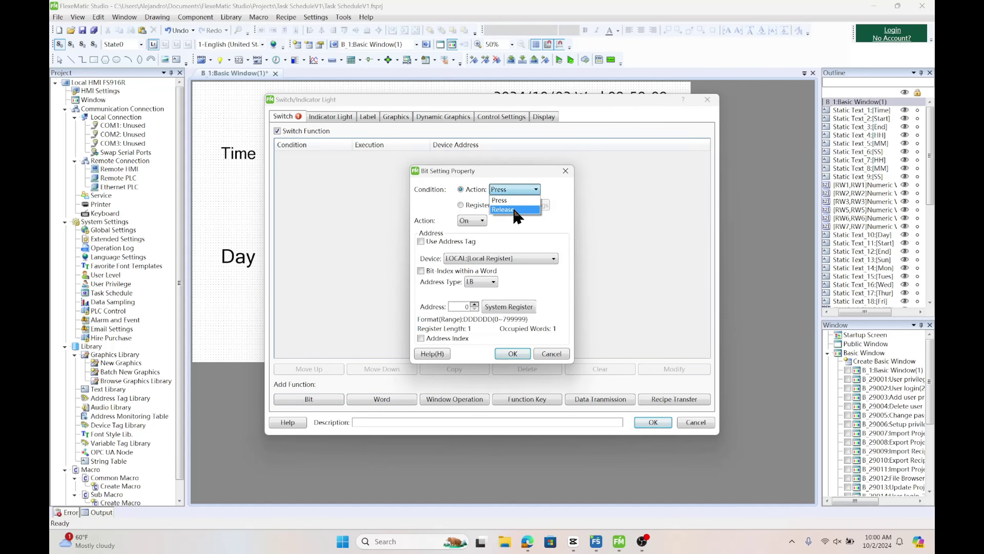
pyautogui.click(511, 199)
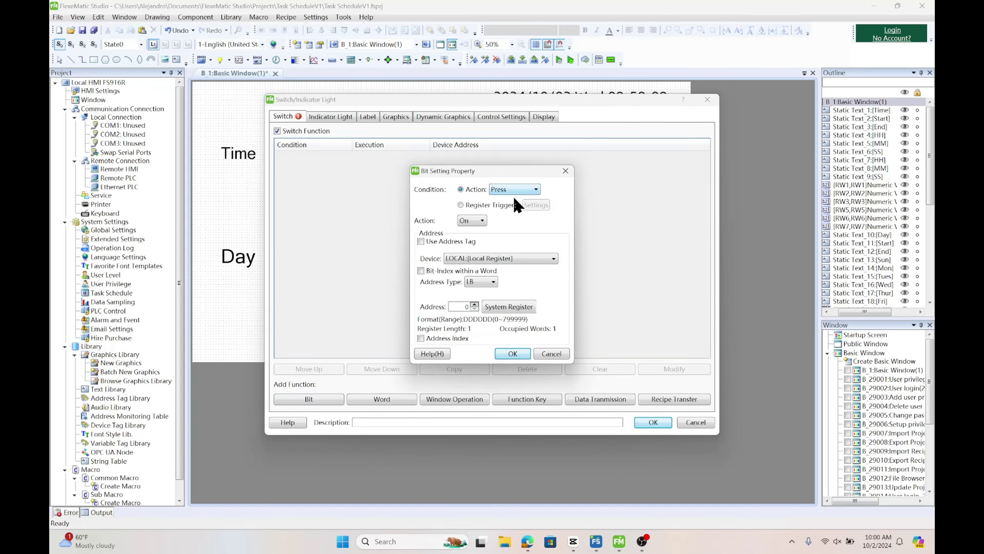
pyautogui.click(515, 354)
# - Have the indicator use the same LB0 address as its switch, and place the light under the Timed Output label
pyautogui.click(343, 117)
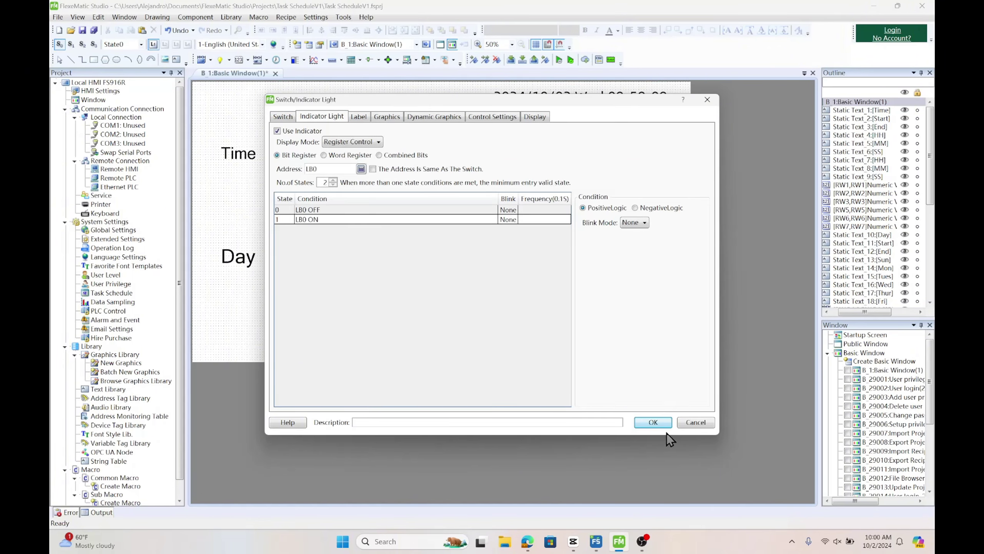
pyautogui.click(662, 421)
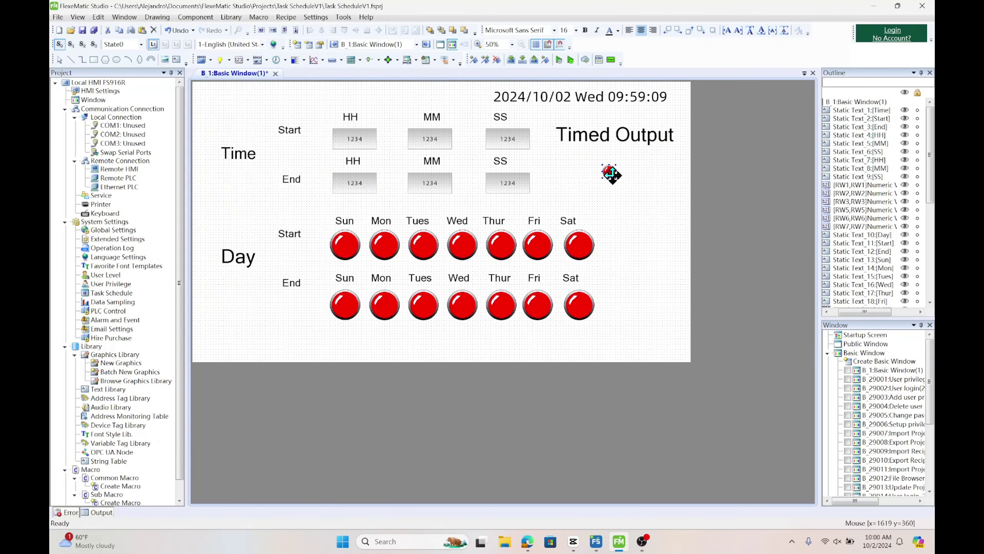
pyautogui.click(609, 171)
pyautogui.doubleClick(610, 171)
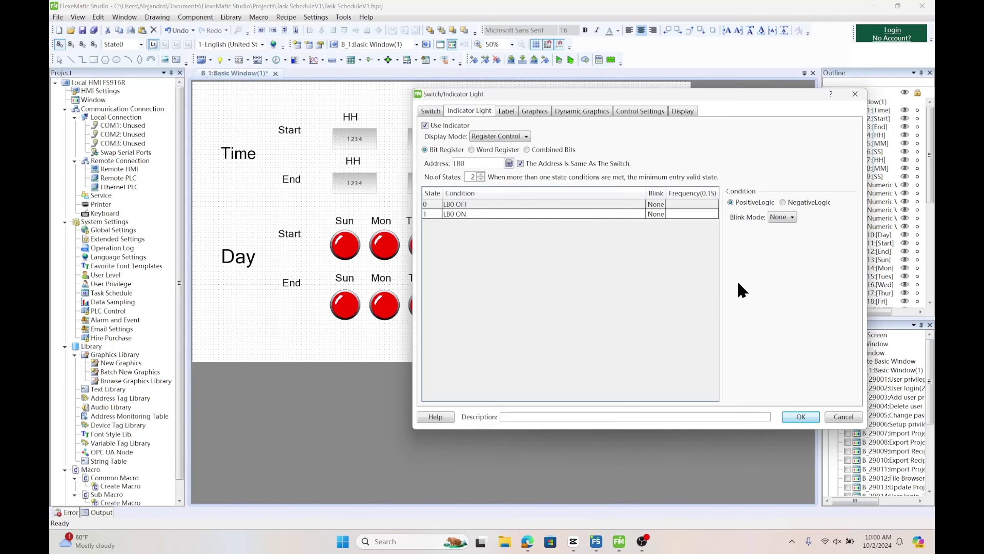
pyautogui.click(800, 417)
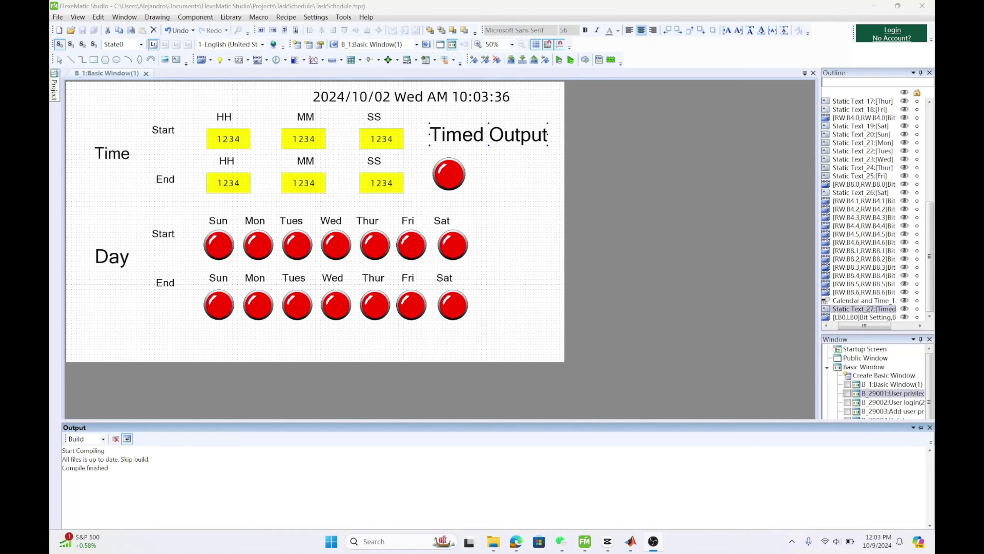
# - Run the project in the emulator and switch on Wed in both the Start and End day rows
pyautogui.click(573, 59)
pyautogui.click(518, 301)
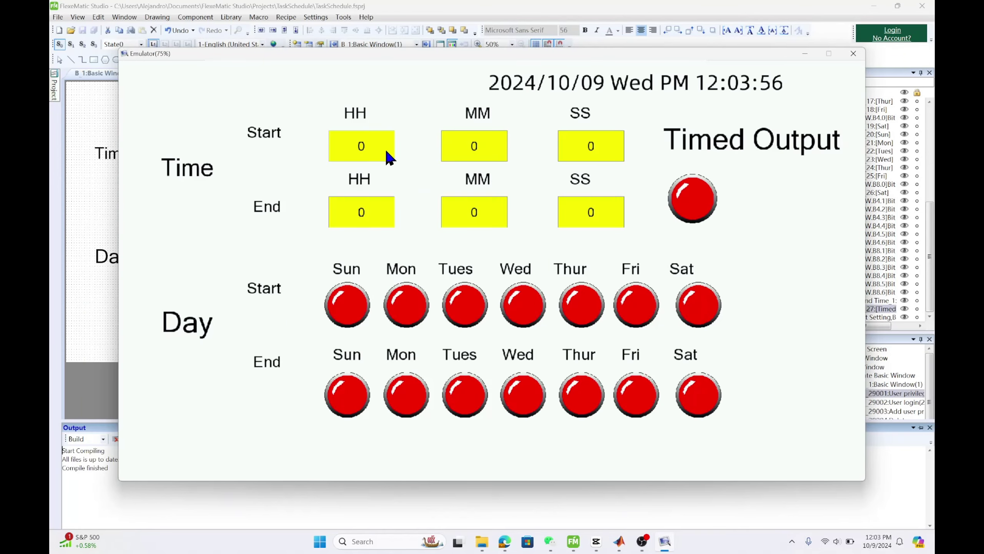
pyautogui.click(524, 305)
pyautogui.click(528, 394)
# - Enter a start time of 12 hours, 5 minutes and 0 seconds in the emulator
pyautogui.click(362, 146)
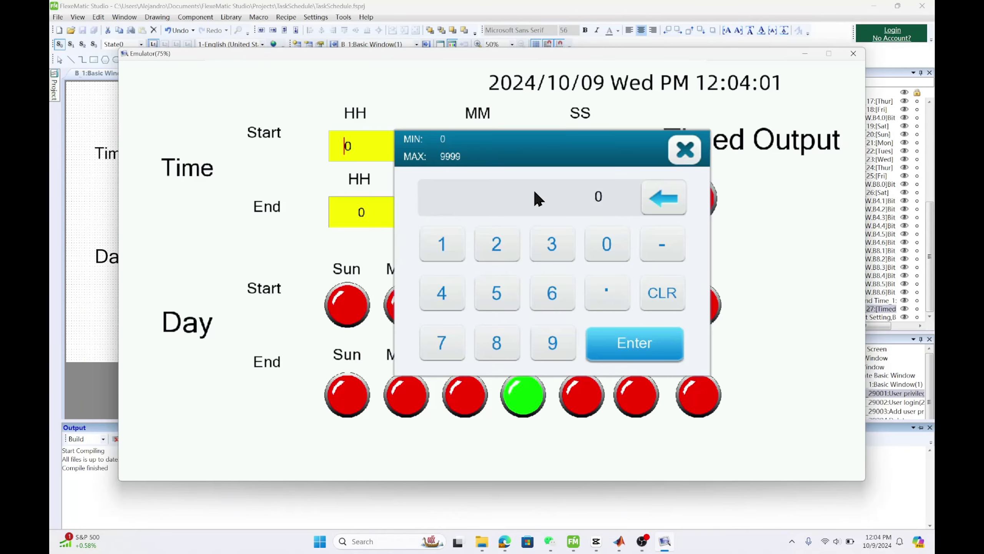
pyautogui.click(452, 253)
pyautogui.click(500, 252)
pyautogui.click(605, 250)
pyautogui.click(664, 202)
pyautogui.click(634, 344)
pyautogui.click(457, 149)
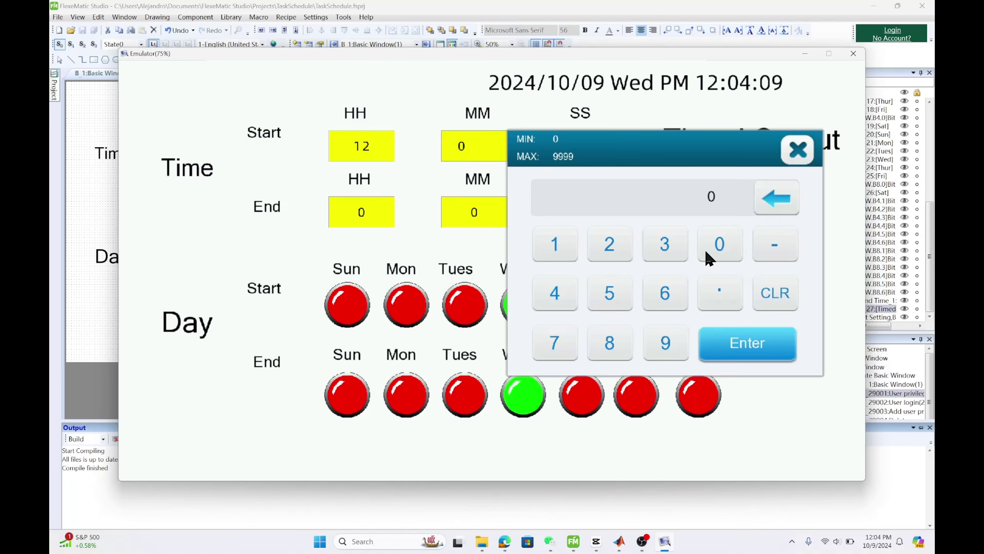
pyautogui.click(608, 293)
pyautogui.click(740, 342)
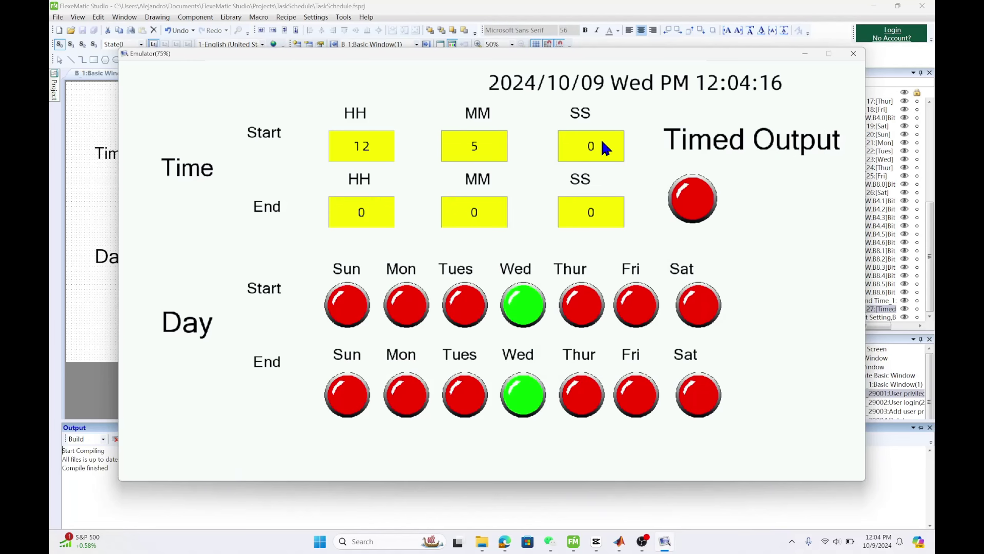
pyautogui.click(591, 146)
pyautogui.click(483, 343)
# - Enter an end time of 12 hours, 5 minutes and 10 seconds in the emulator
pyautogui.click(361, 212)
pyautogui.click(442, 310)
pyautogui.click(497, 310)
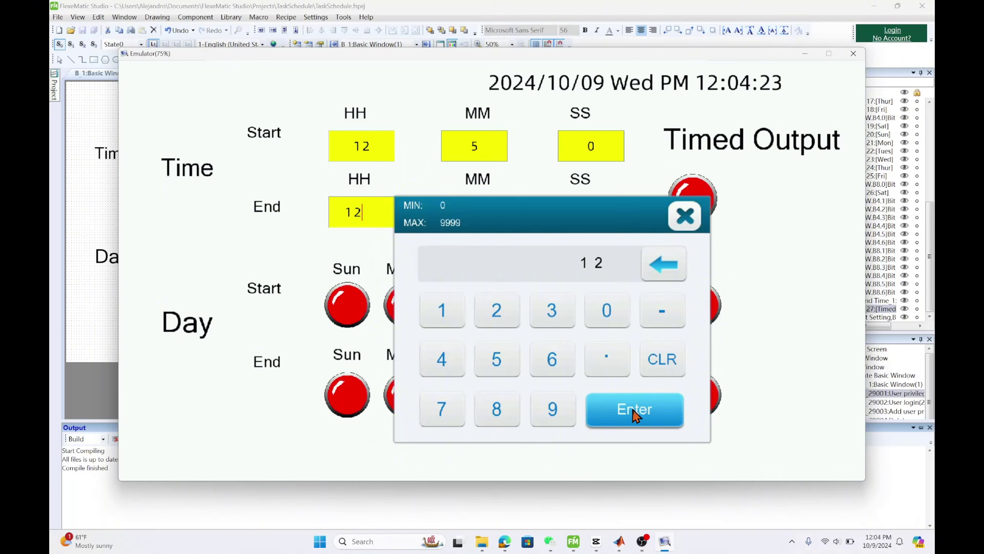
pyautogui.click(635, 413)
pyautogui.click(474, 212)
pyautogui.click(607, 359)
pyautogui.click(745, 410)
pyautogui.click(593, 217)
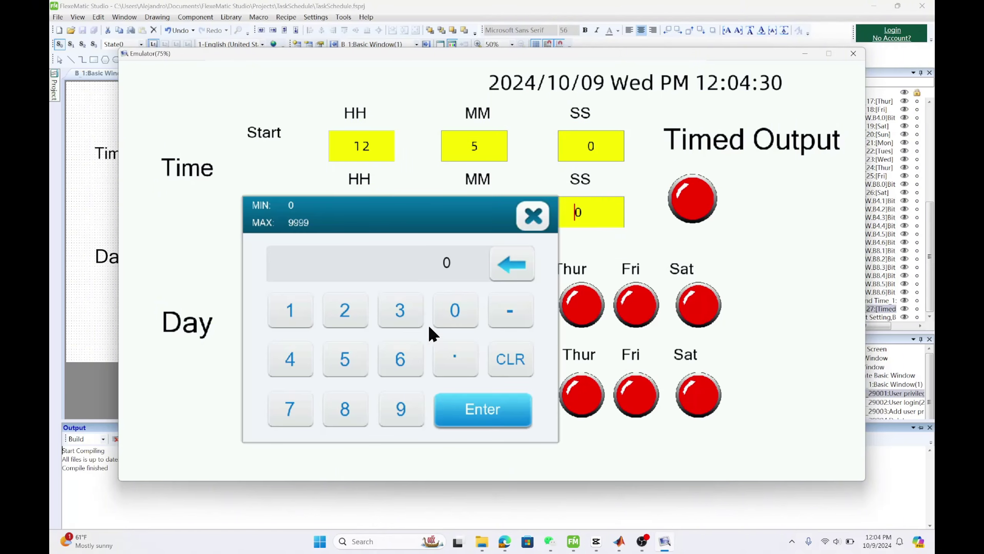
pyautogui.write('1')
pyautogui.press('Return')
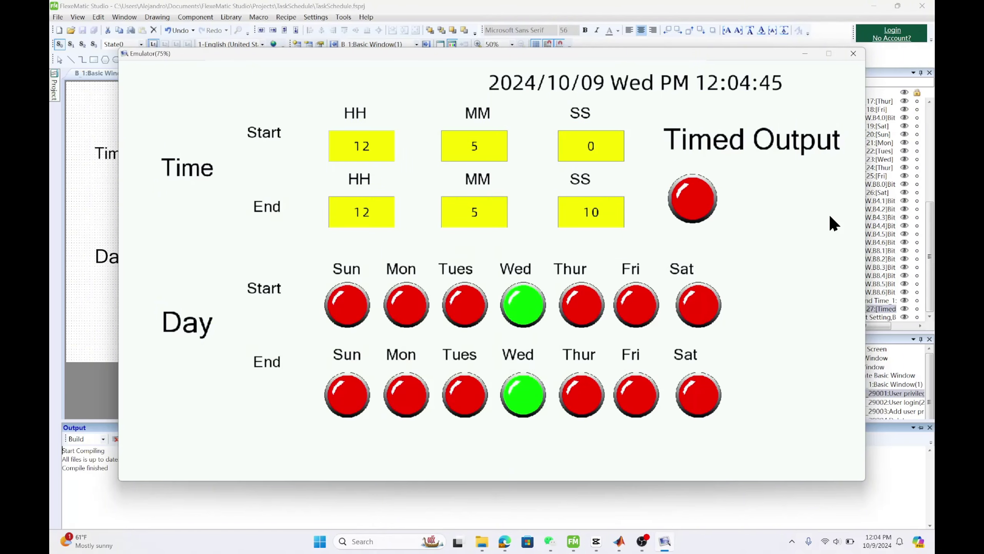